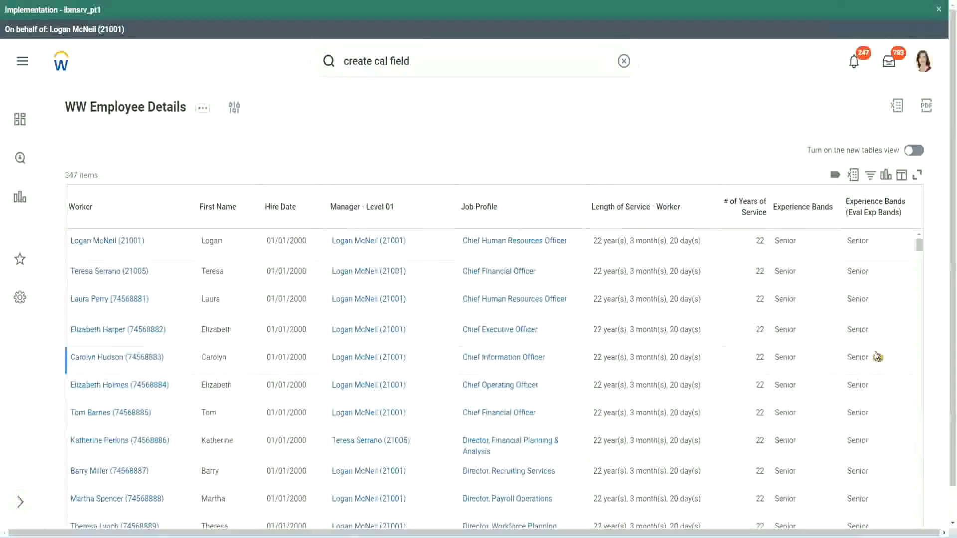
- Open the Experience Bands (Eval Exp Bands) calculated field definition from the WW Employee Details report
click(881, 218)
click(777, 181)
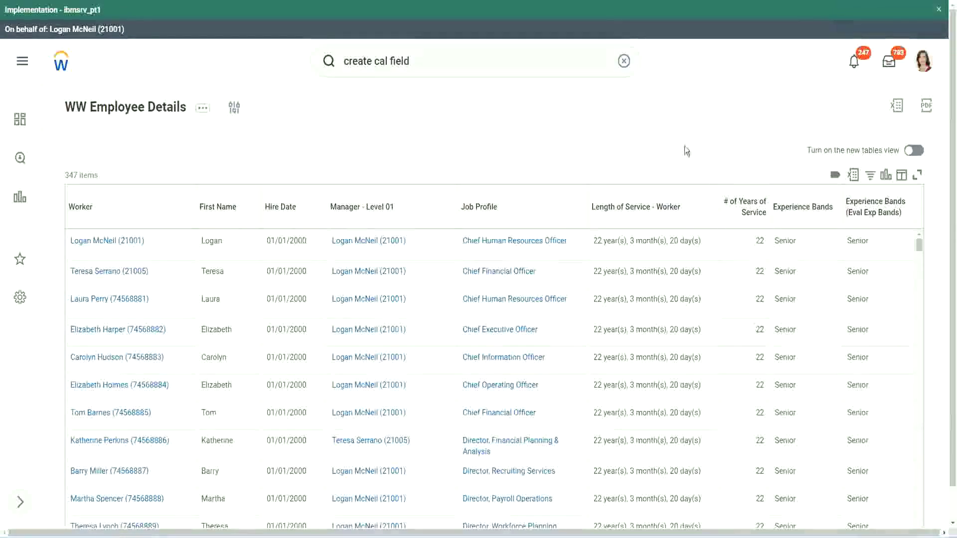
click(829, 239)
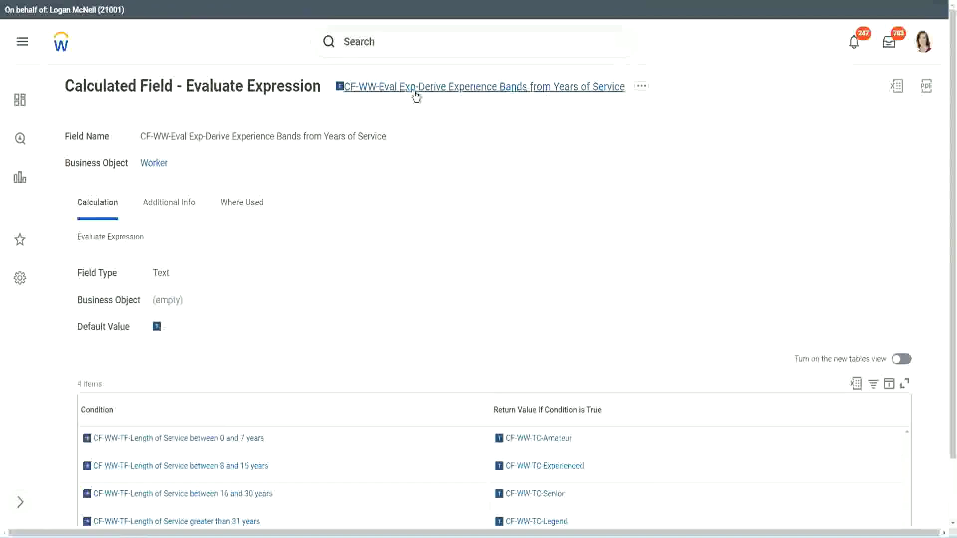
- Search 'create calc field' and launch the Create Calculated Field task
right_click(416, 91)
click(450, 151)
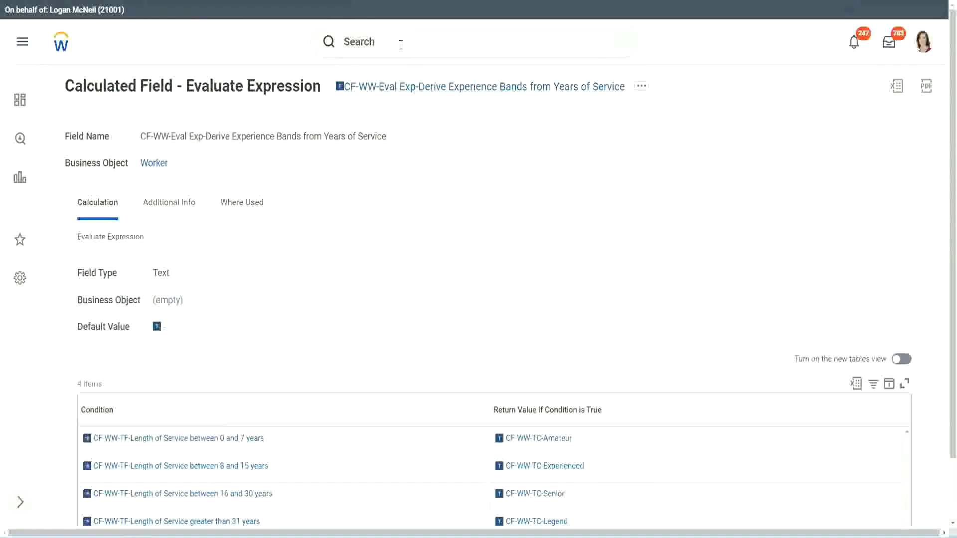
click(400, 44)
click(596, 99)
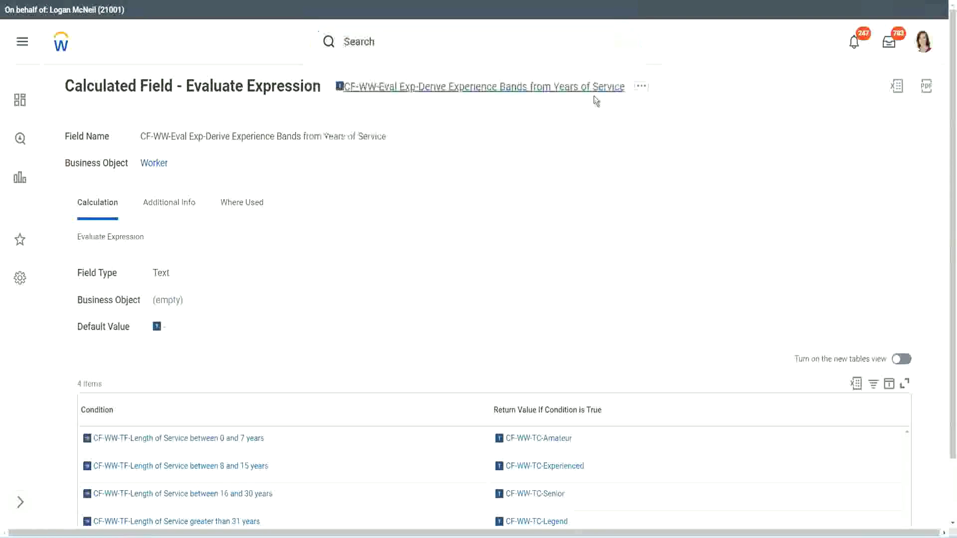
click(378, 38)
text(create calc f)
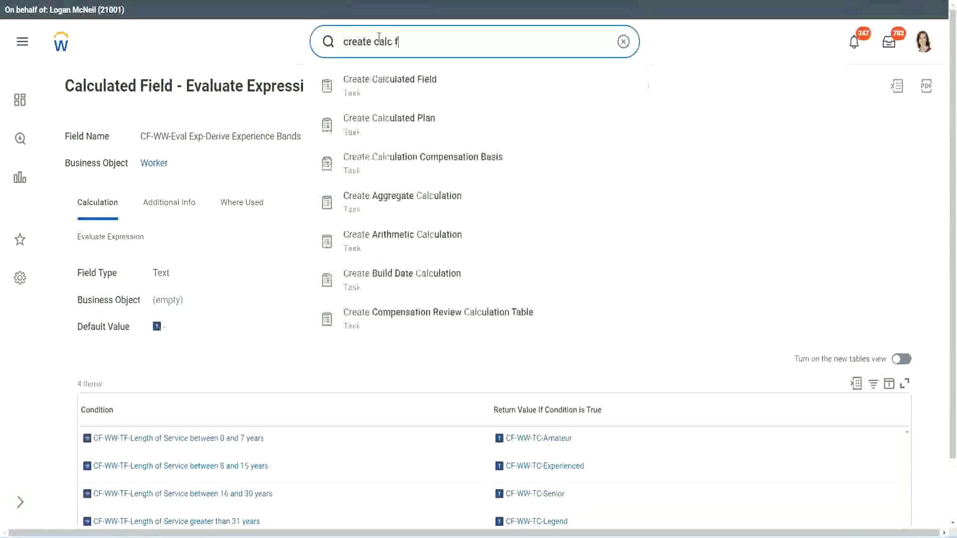
text(ield)
click(397, 93)
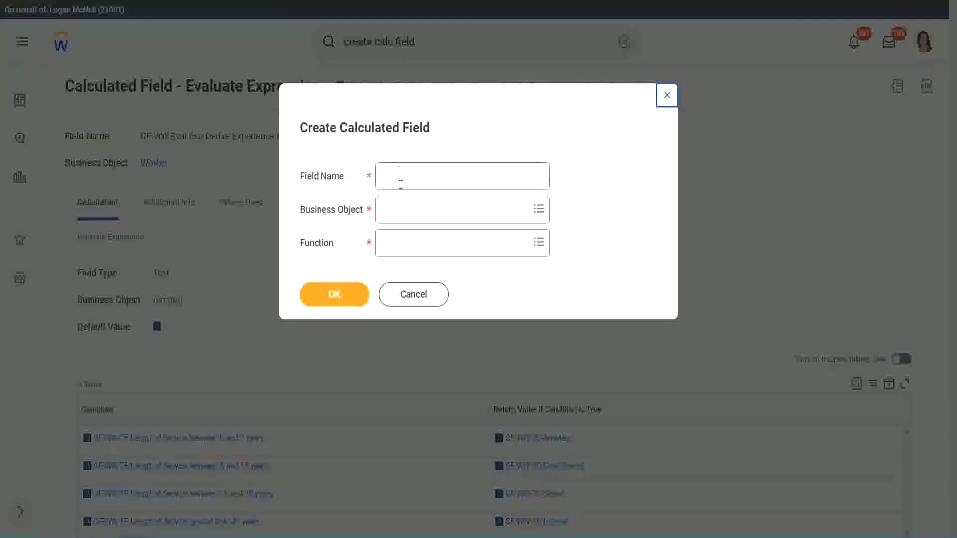
- Name the field CF-WW-LRB-Identify Experience Bands, on Worker, using Lookup Range Band, and submit
click(399, 183)
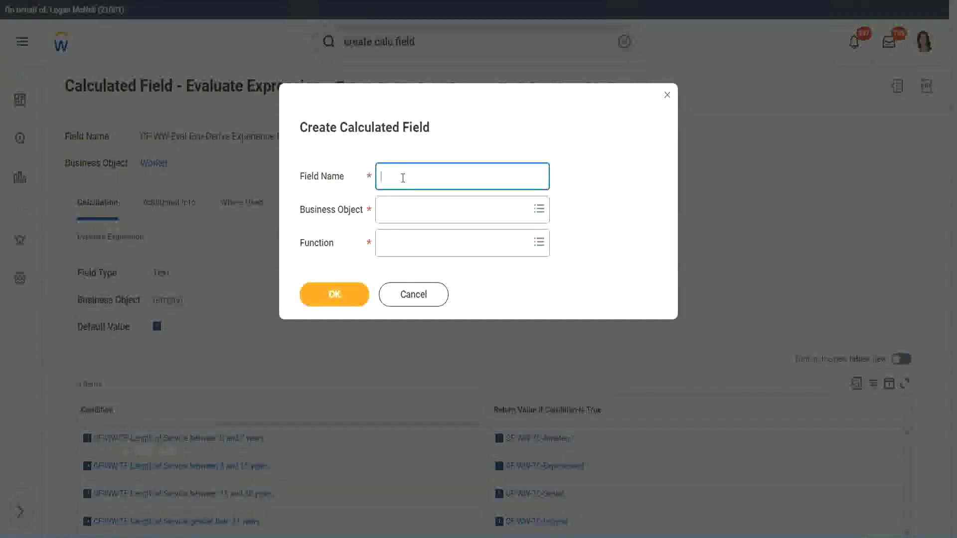
text(CF-)
text(WW-L)
text(RB-)
text(Identif)
text(Exe)
text(periende)
text(e Bands from)
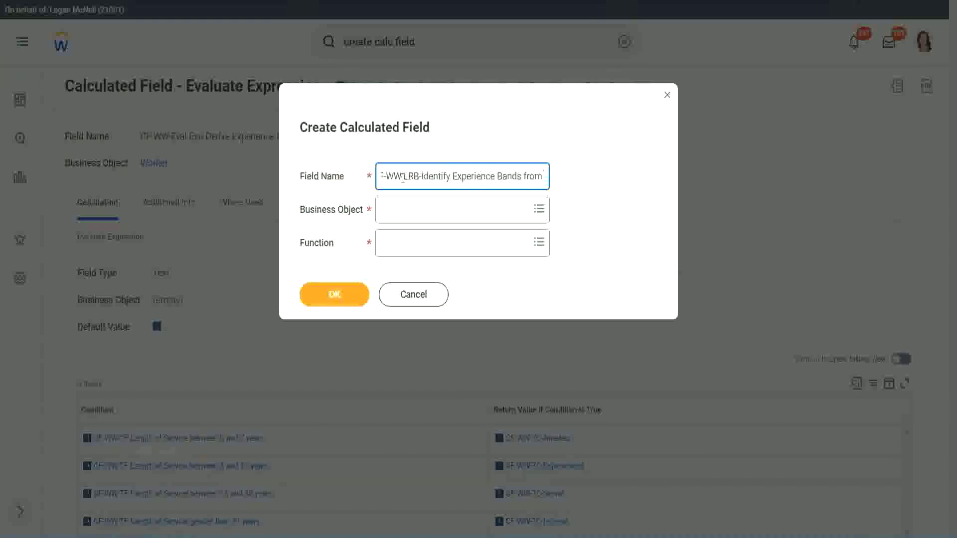
text( years of Service)
key(Tab)
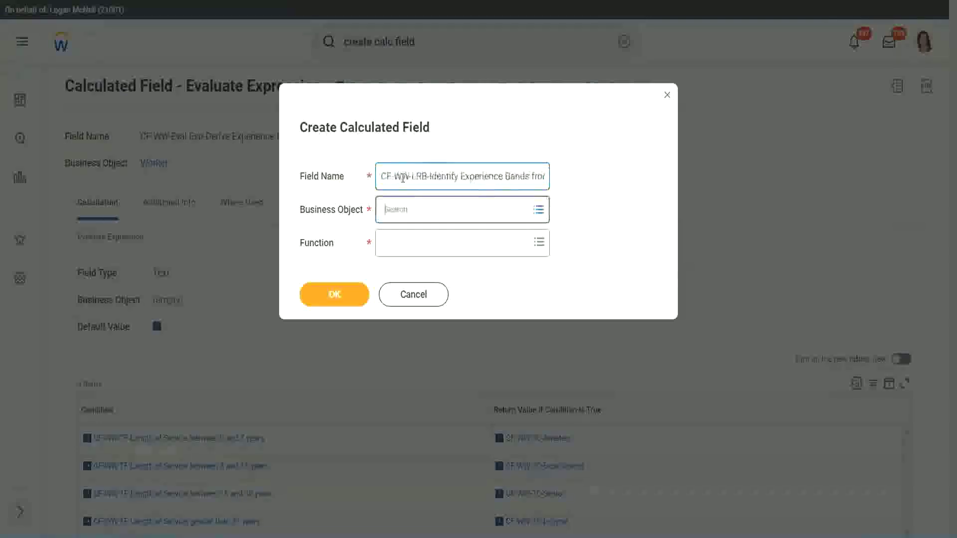
text(worker)
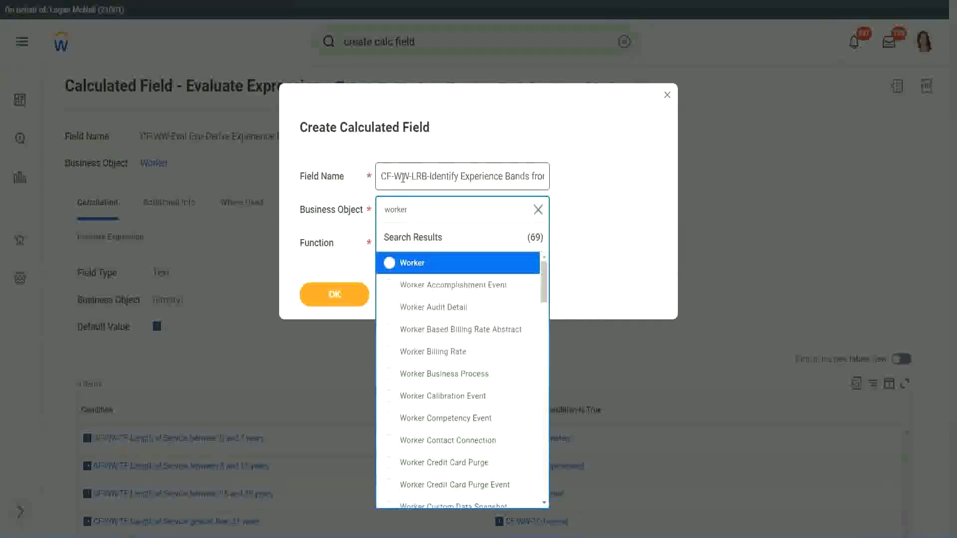
key(Return)
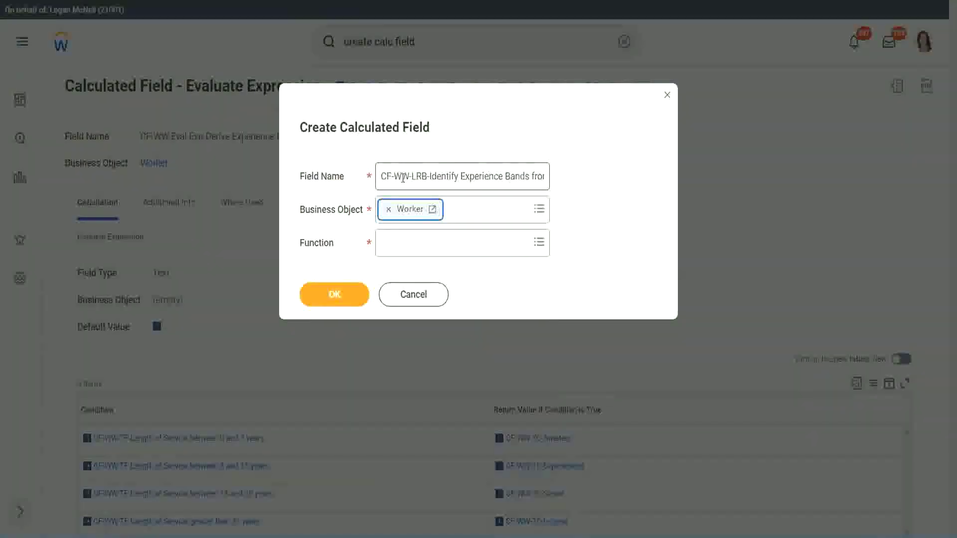
key(Tab)
text(tb)
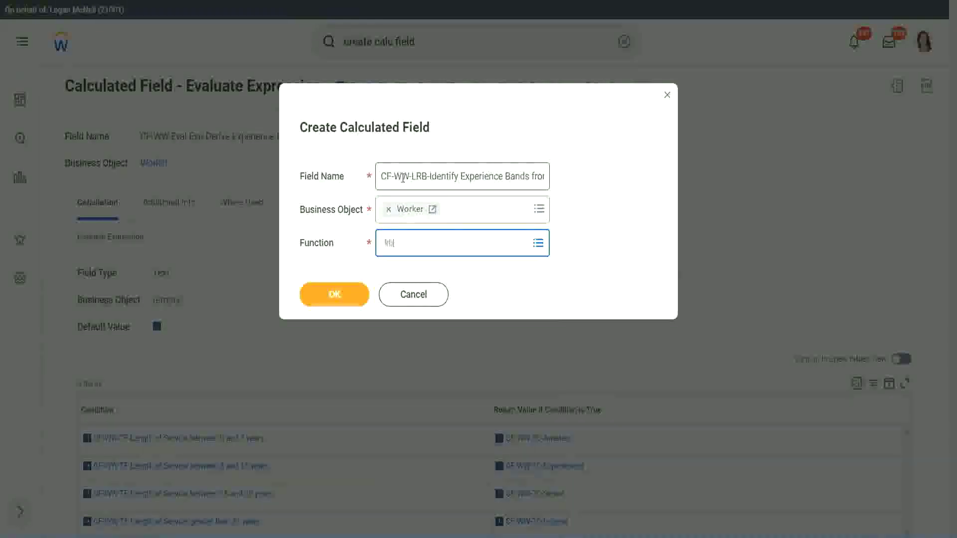
key(Return)
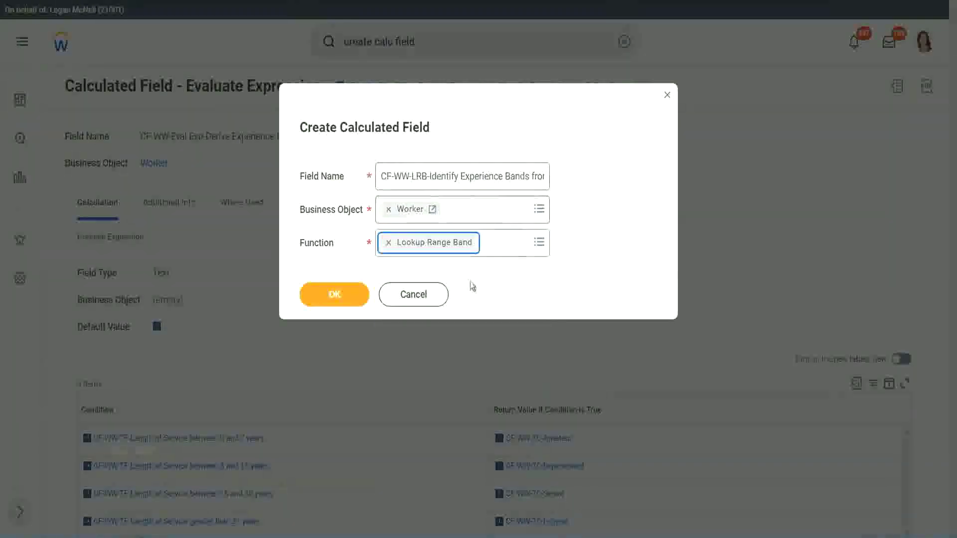
key(Return)
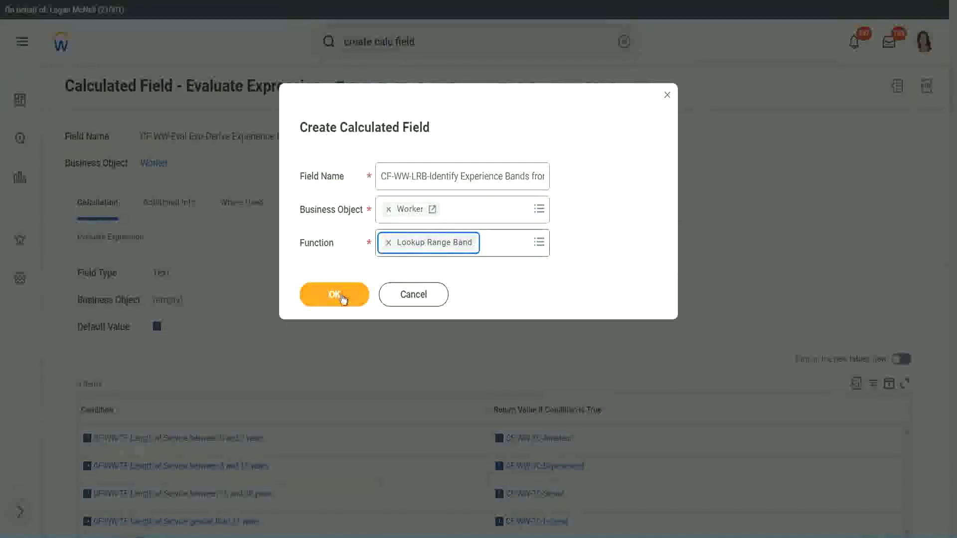
- Confirm the new field and check the report's columns for the CF-WW-Convert years-of-service field
click(341, 294)
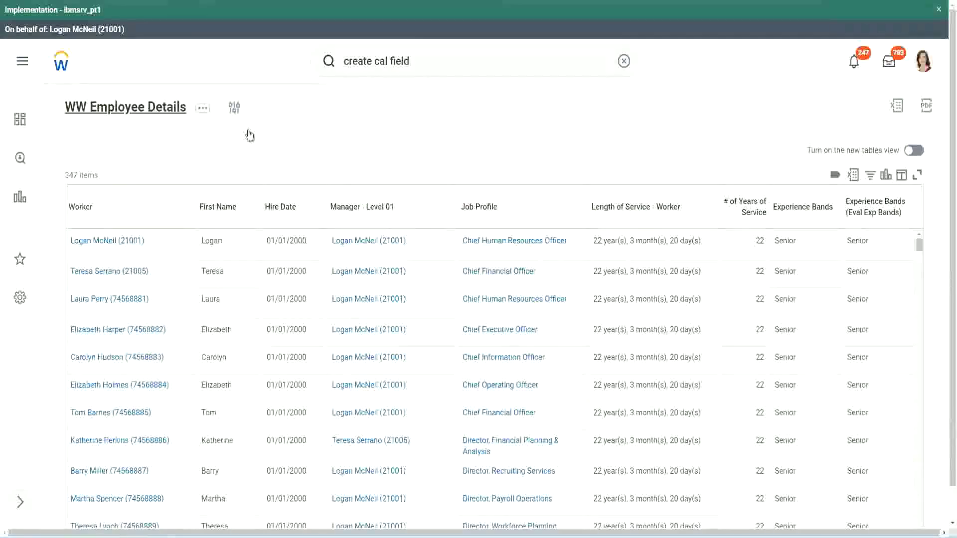
click(344, 313)
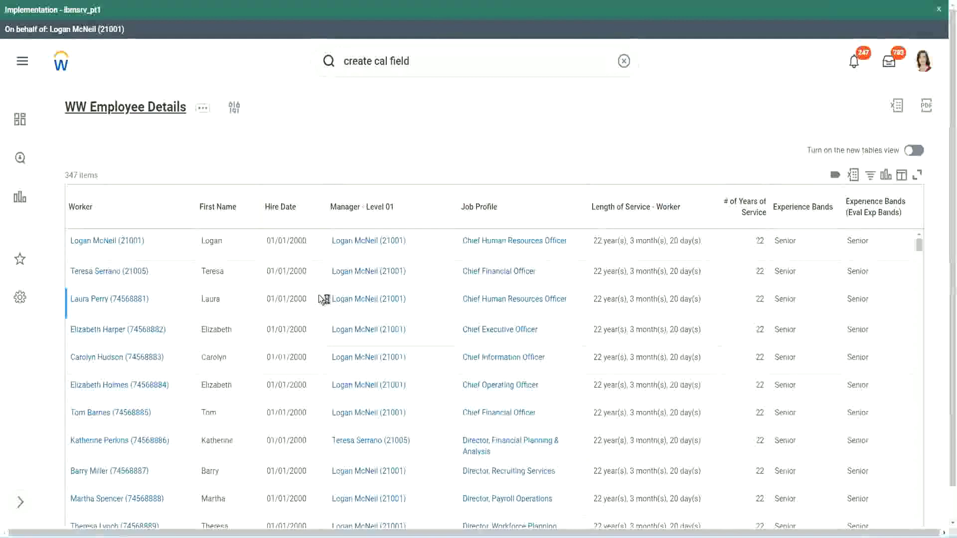
scroll(315, 327, down, 5)
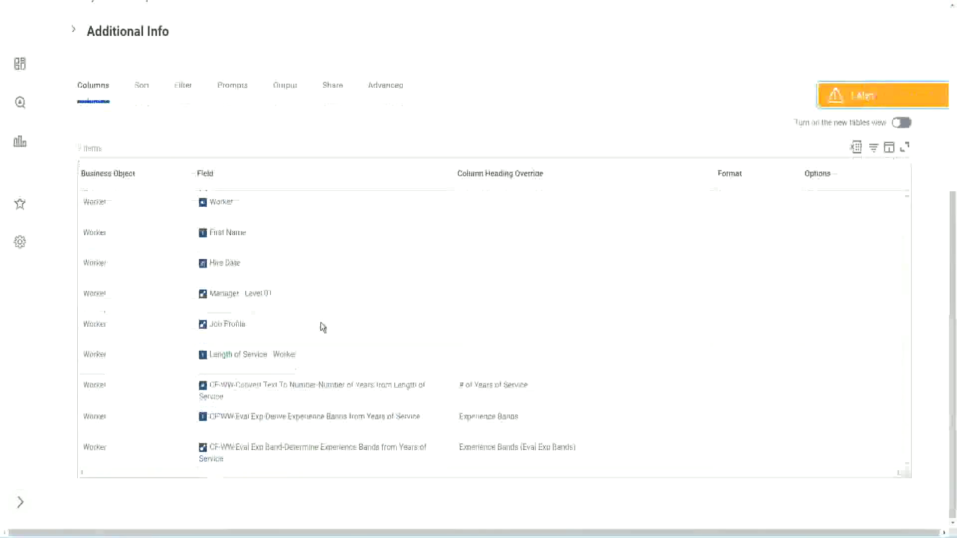
right_click(300, 389)
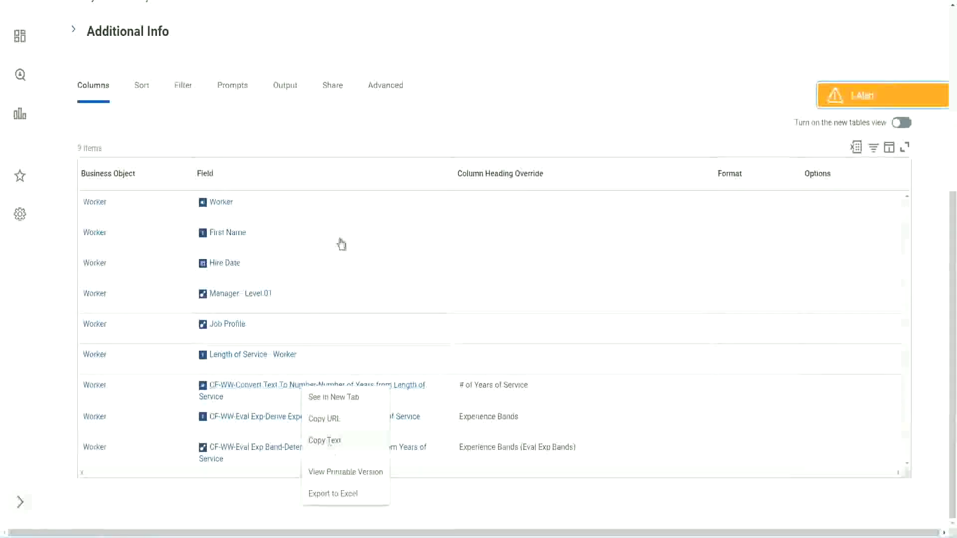
click(363, 124)
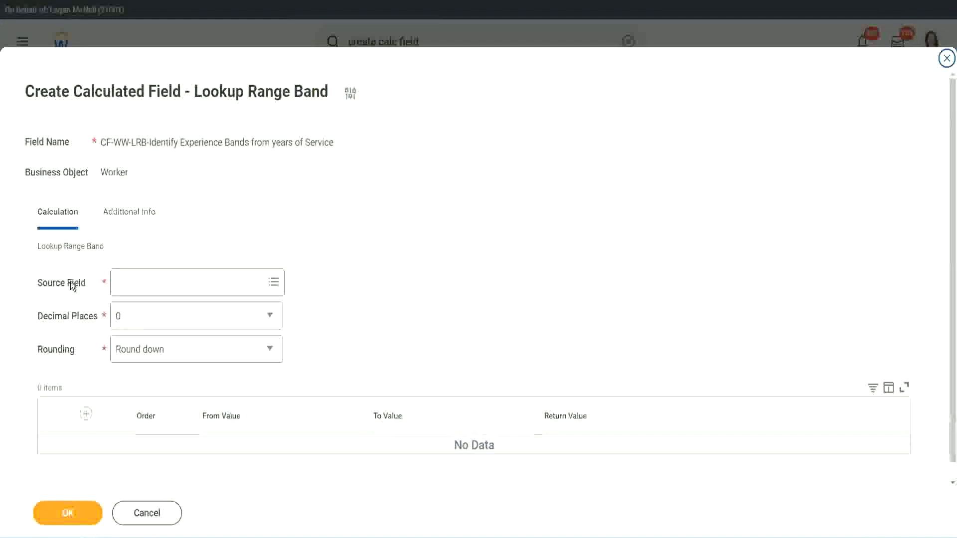
- Set Source Field to CF-WW-Convert Text To Number-Number of Years from Length of Service, 0 decimals
click(149, 284)
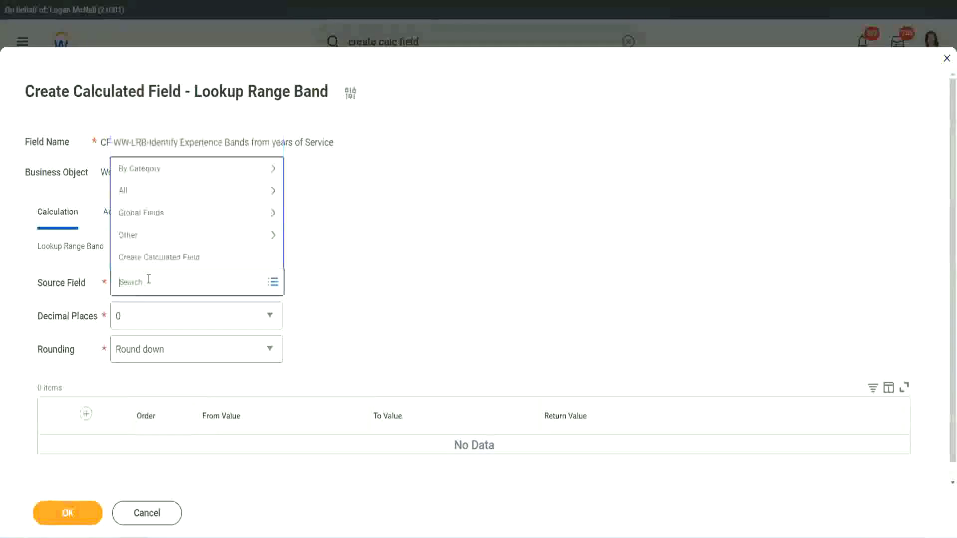
key(ctrl+v)
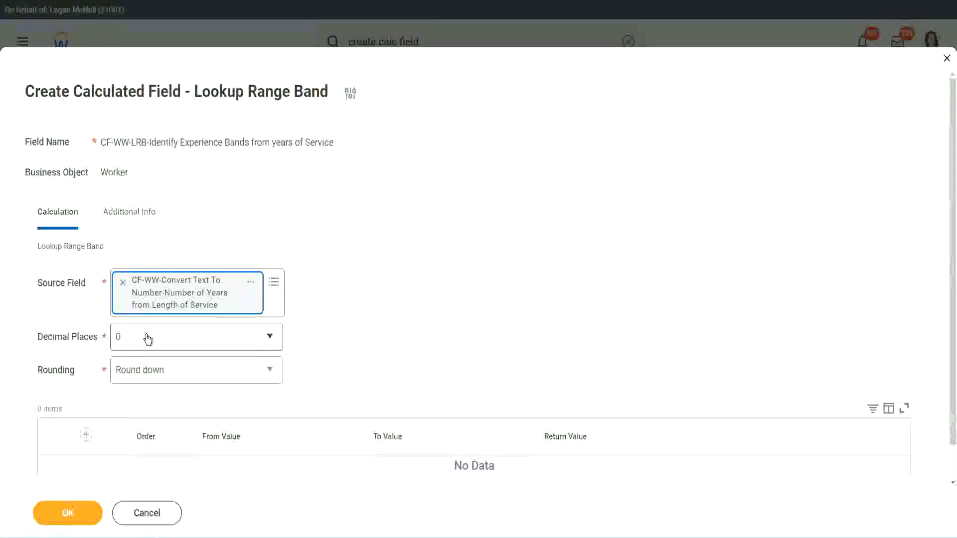
click(187, 341)
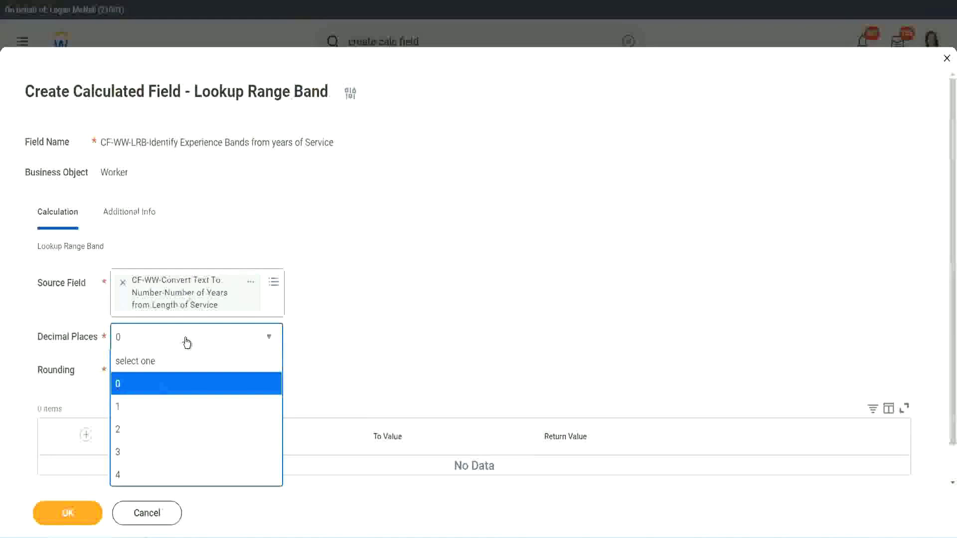
click(372, 328)
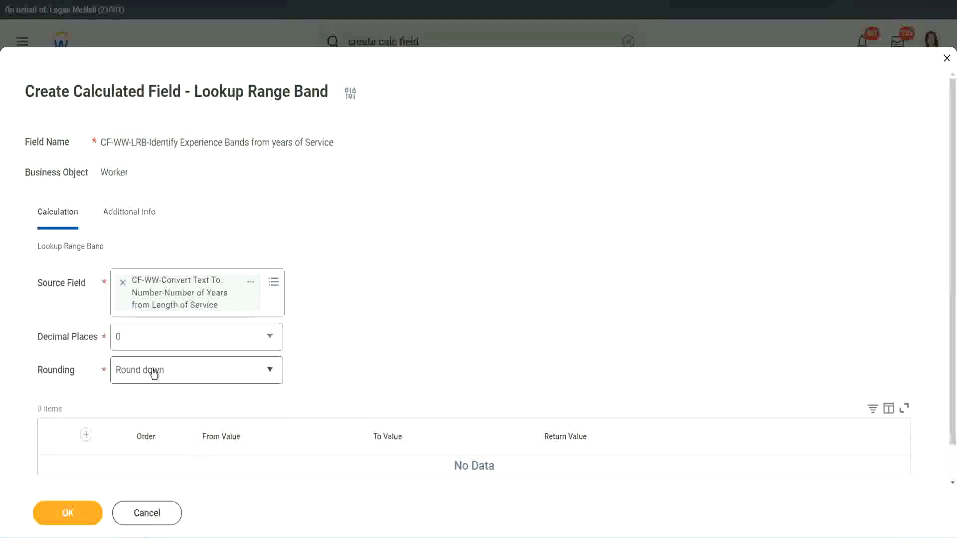
- Change the band field's rounding from Round down to Round
click(153, 373)
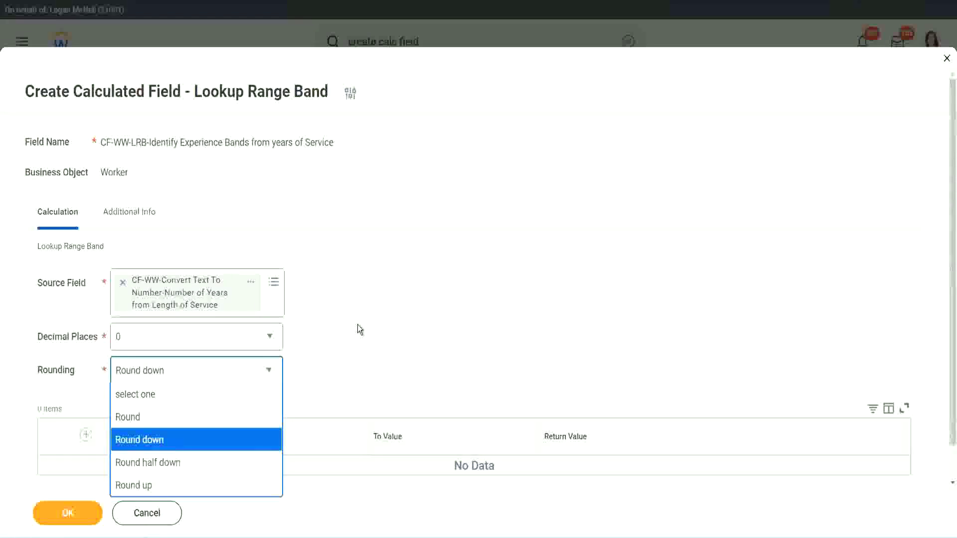
click(336, 366)
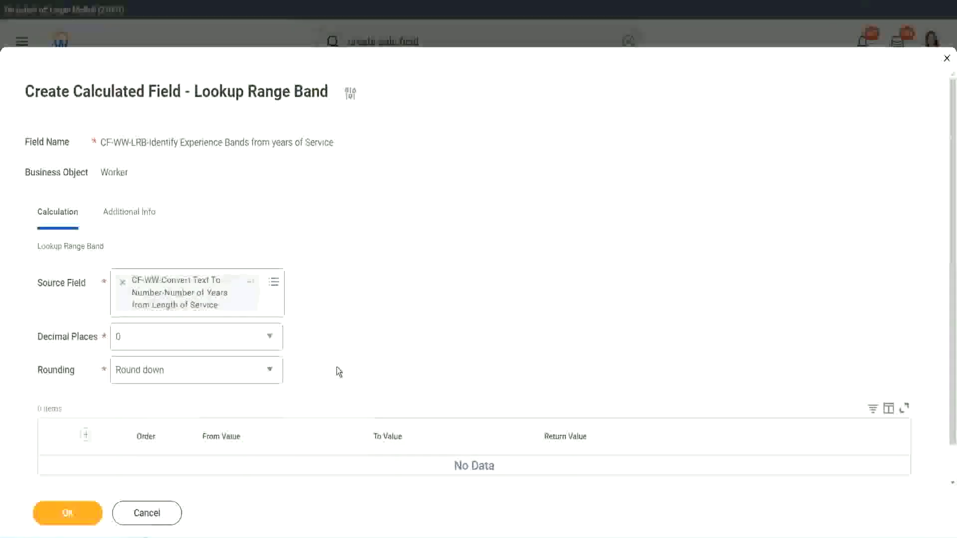
click(166, 375)
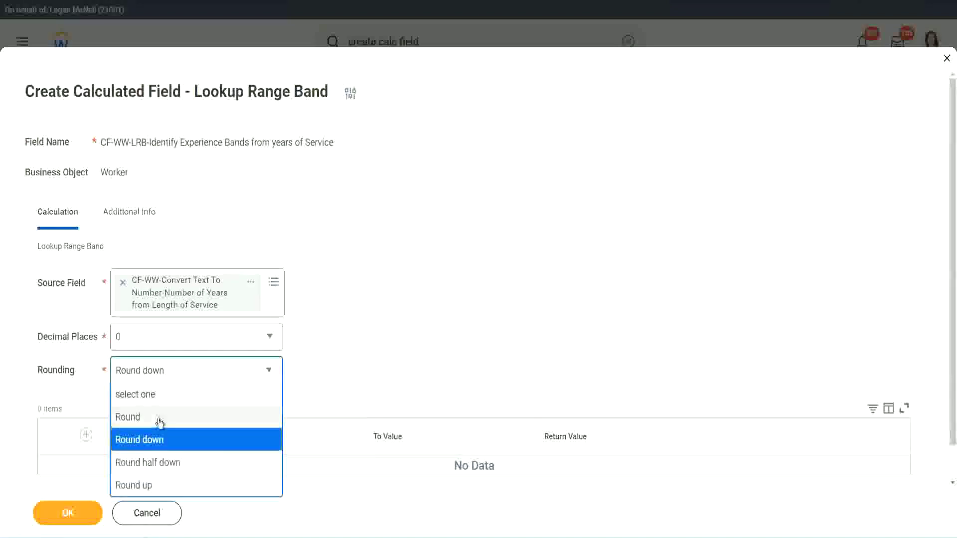
click(159, 417)
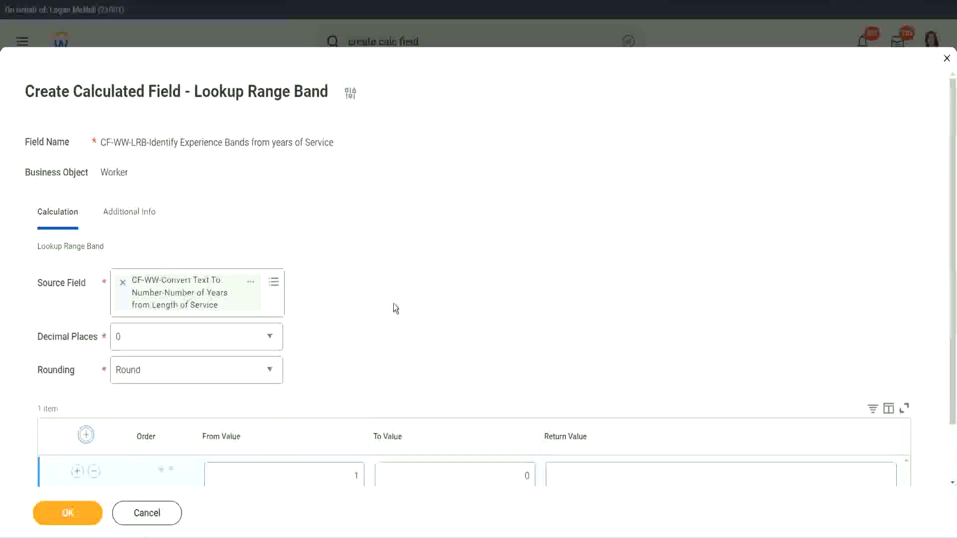
- Scroll the dialog to bring the first band row into view
scroll(394, 306, down, 2)
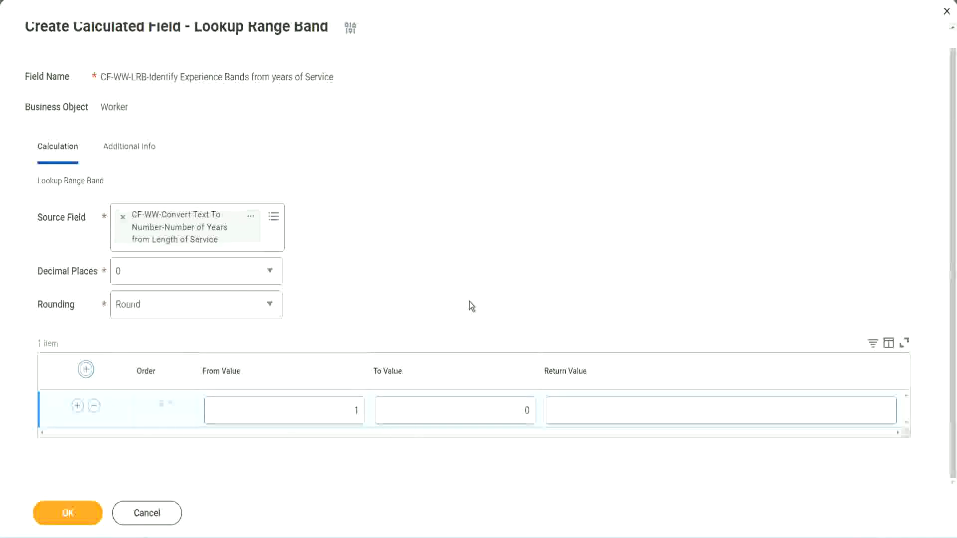
- Set the first band to 0–7 years returning Amateur
double_click(347, 414)
text(0)
key(Tab)
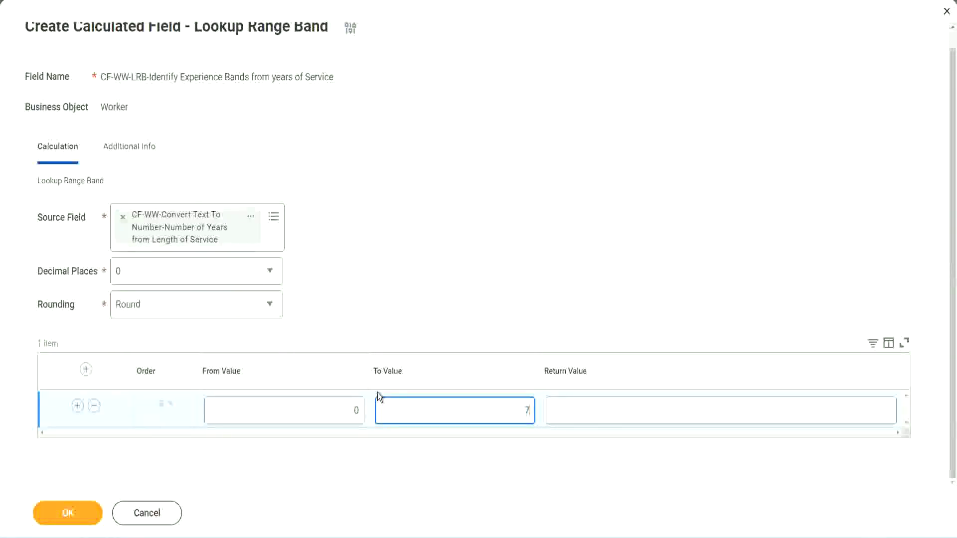
text(7)
key(Tab)
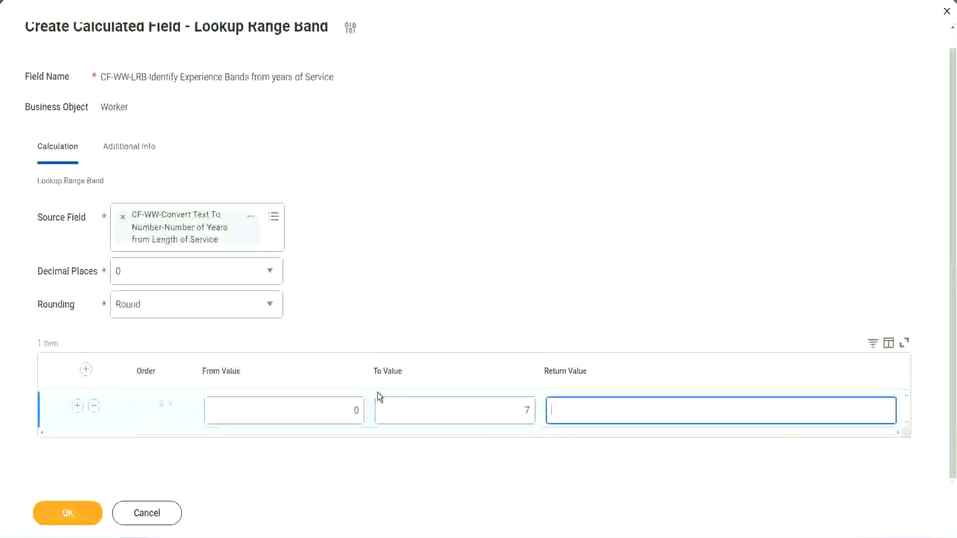
text(Amateur)
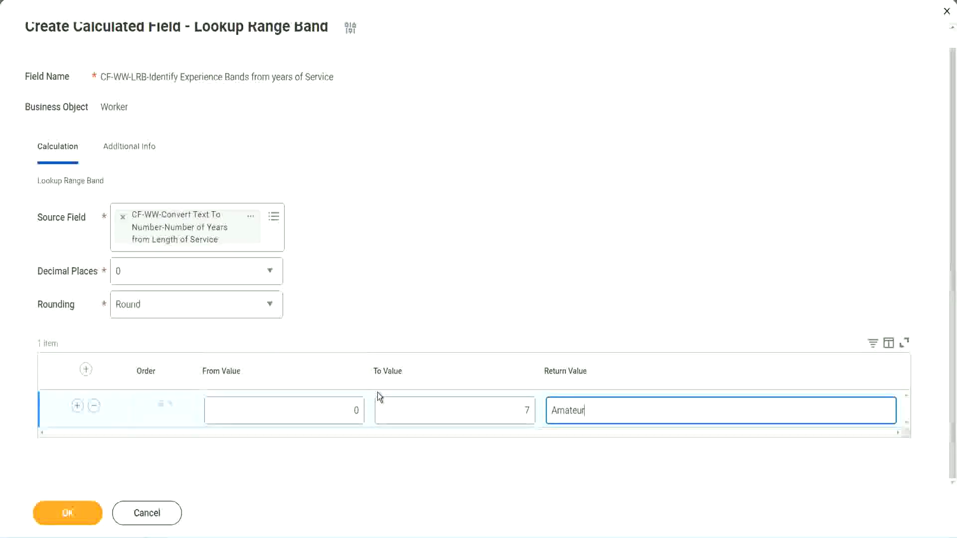
click(332, 411)
click(513, 402)
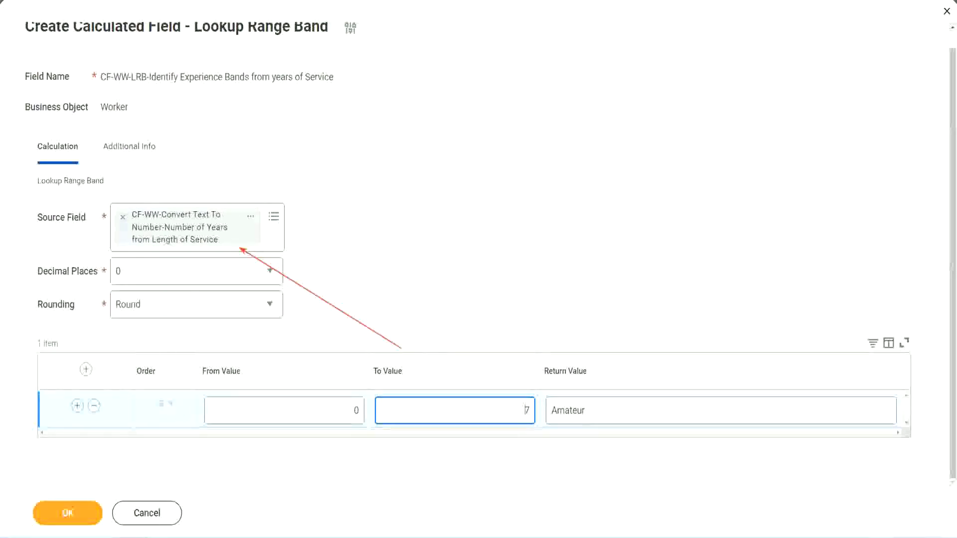
- Add a second band row from 8 to 15 returning Experienced
click(79, 406)
double_click(354, 447)
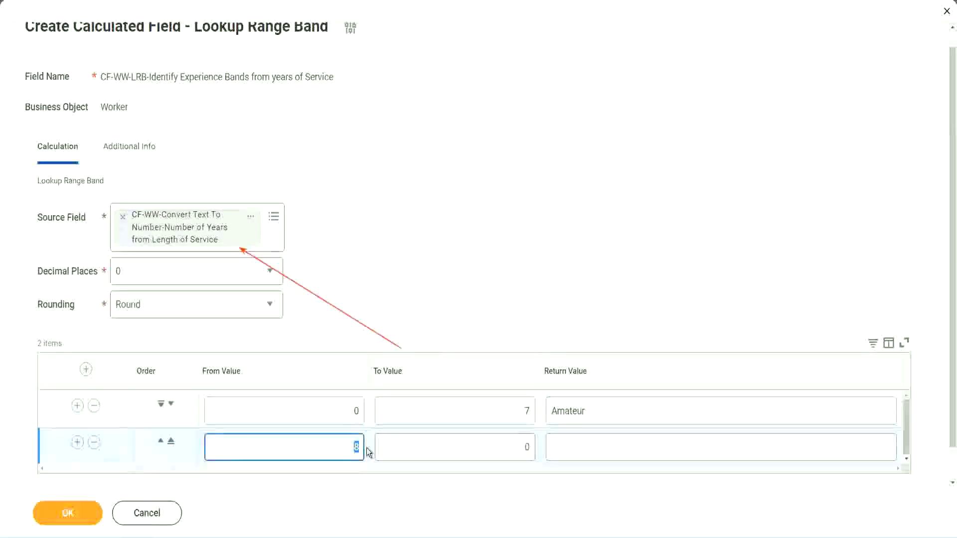
click(526, 410)
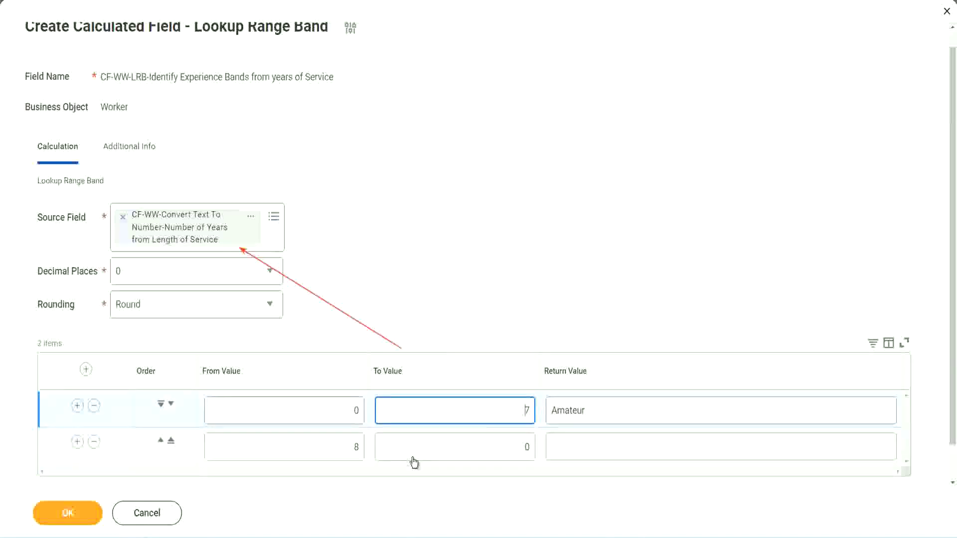
double_click(342, 455)
click(337, 447)
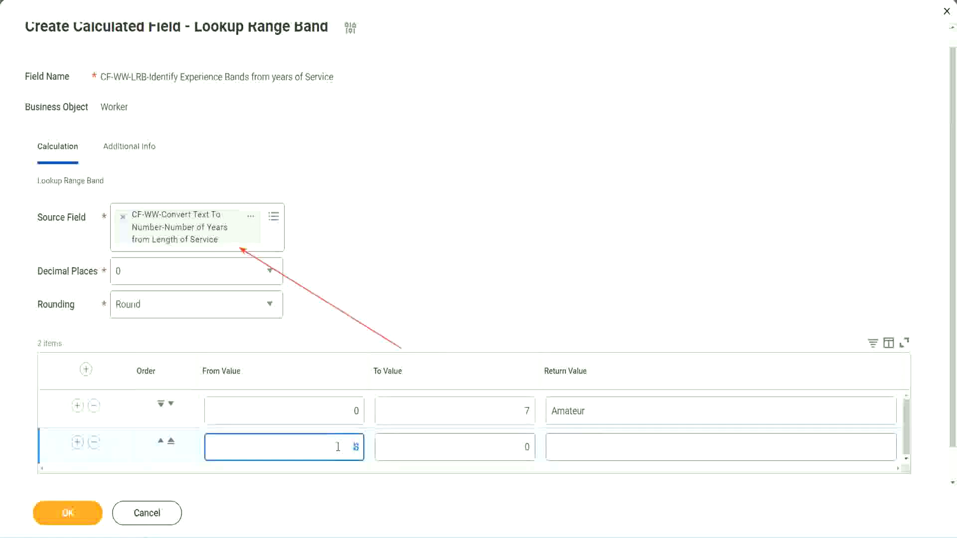
click(518, 447)
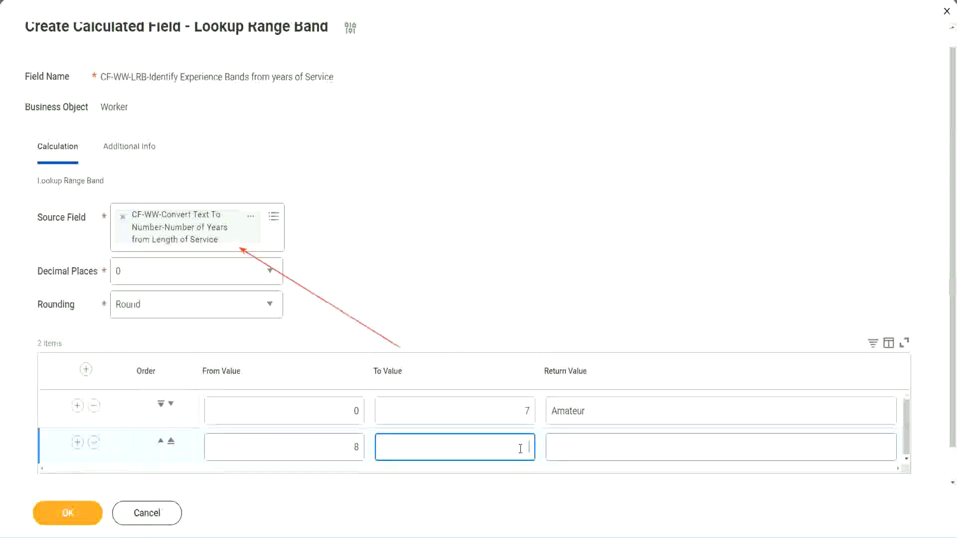
text(15)
click(590, 444)
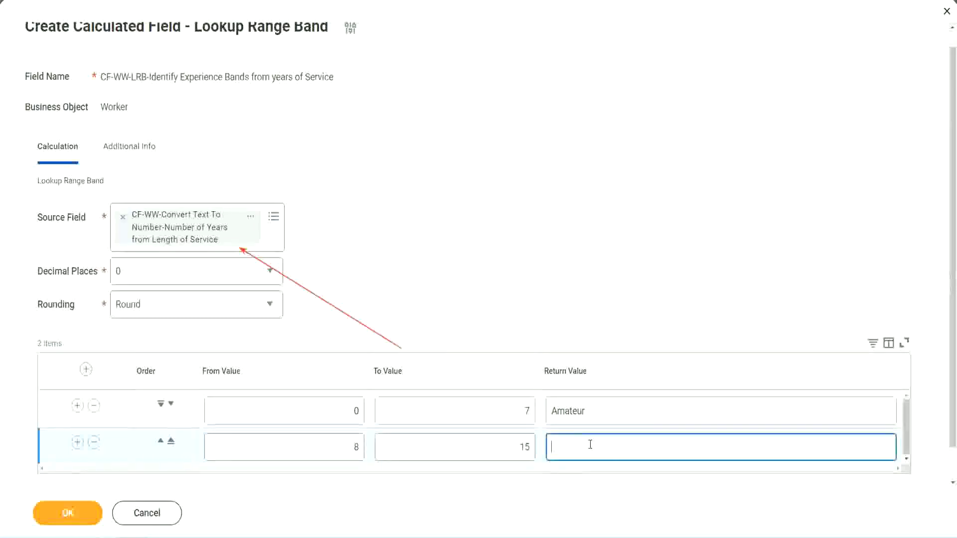
text(Experienced)
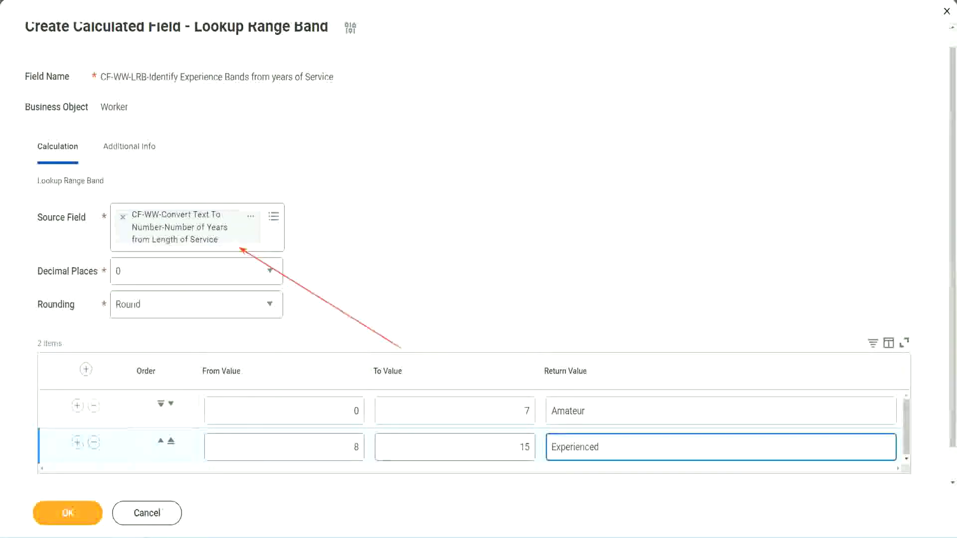
- Add a third band row from 16 to 30 returning Senior
click(78, 443)
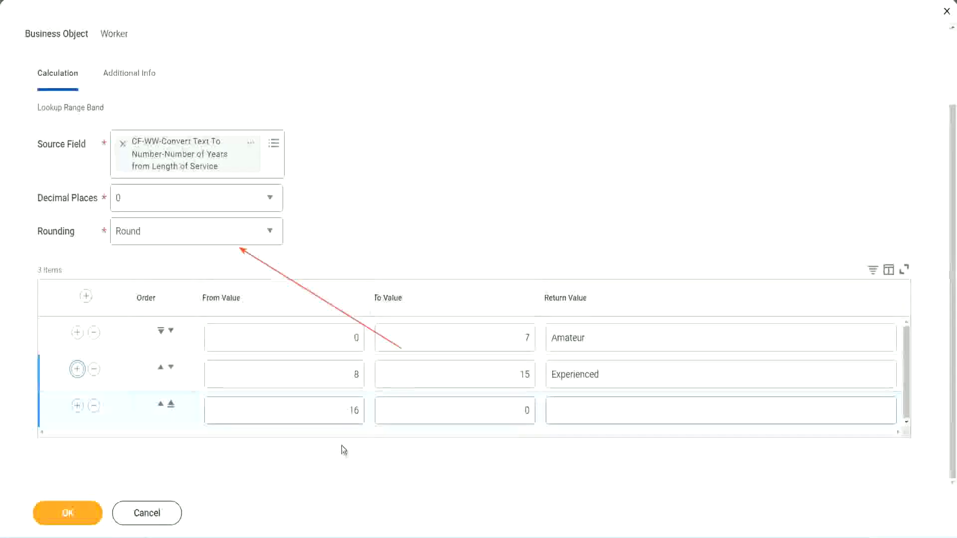
click(481, 411)
click(507, 409)
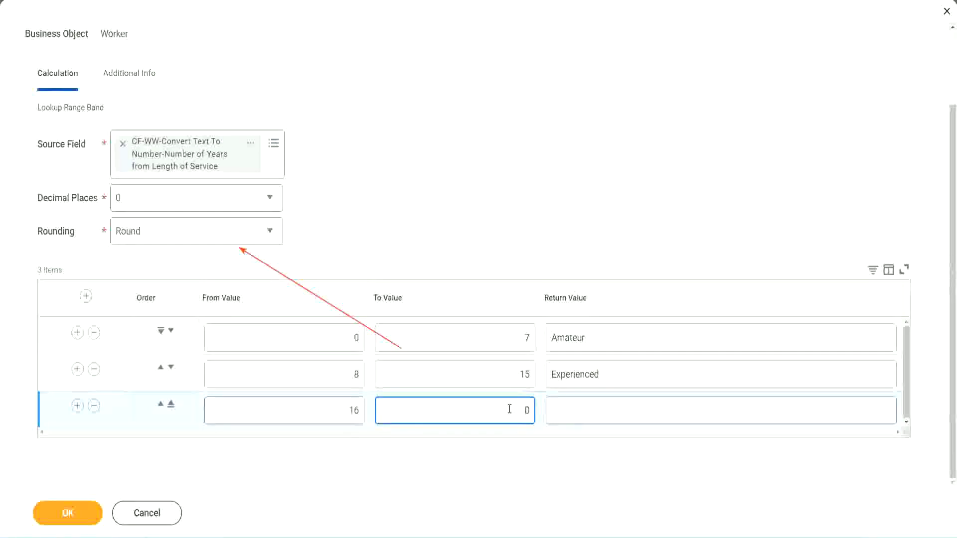
text(30)
key(Tab)
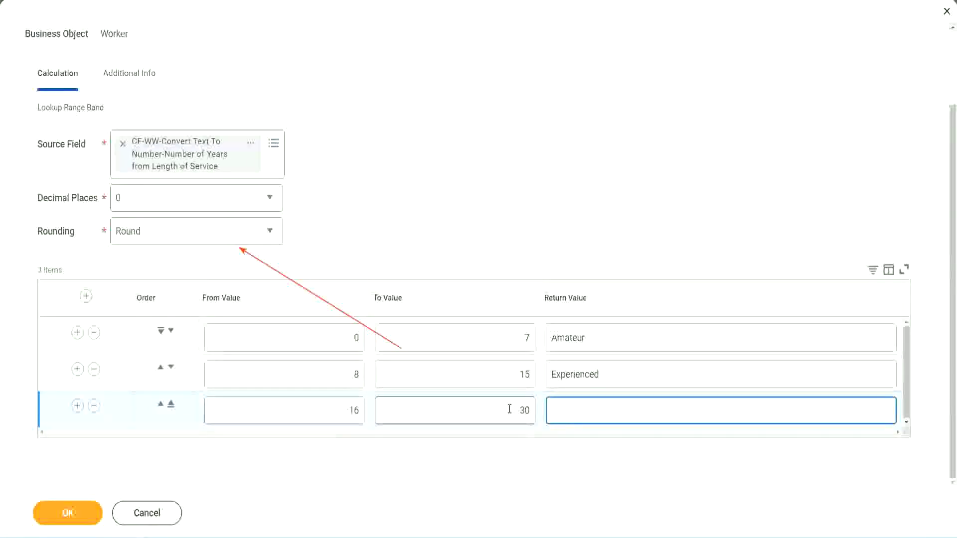
text(L)
text(Senior)
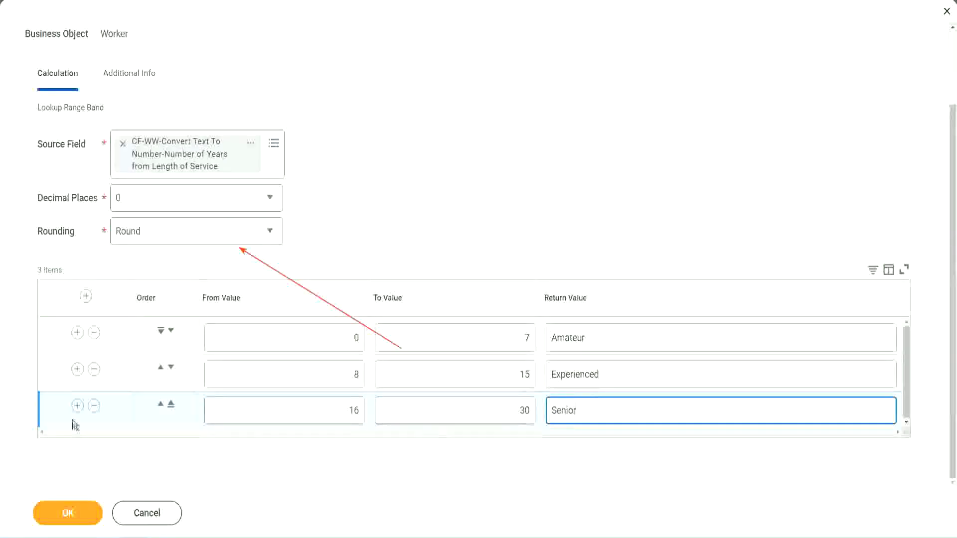
- Add a fourth band row from 31 to 1000 returning Legend
click(77, 405)
scroll(181, 377, down, 1)
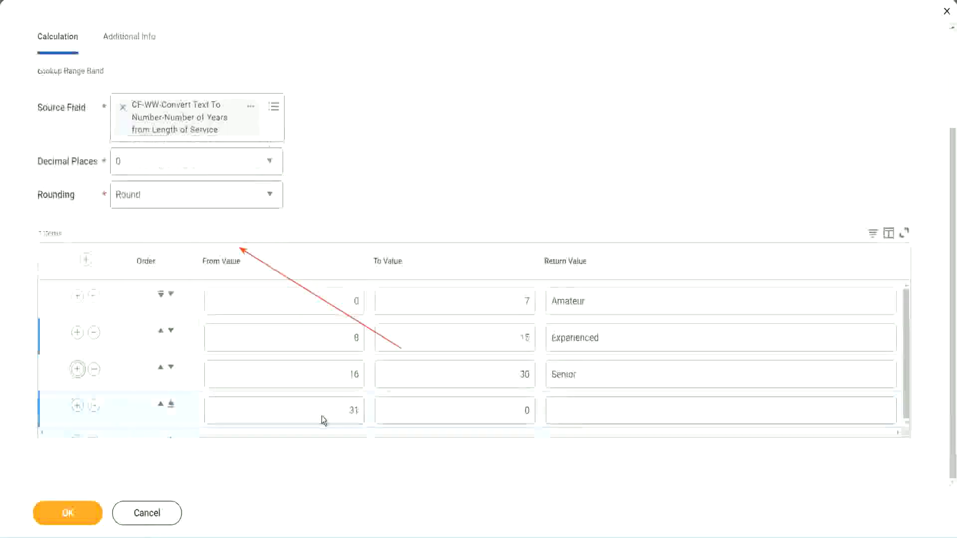
double_click(361, 410)
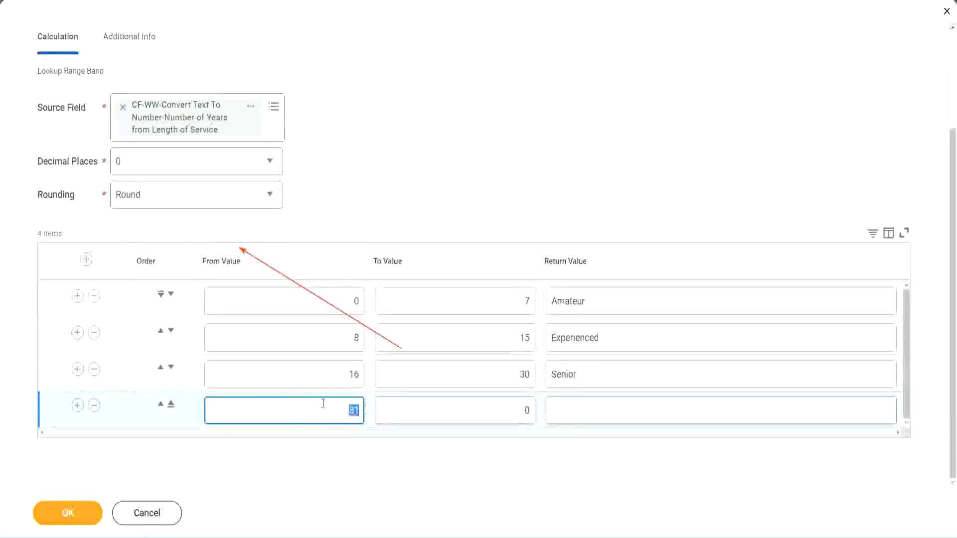
click(471, 403)
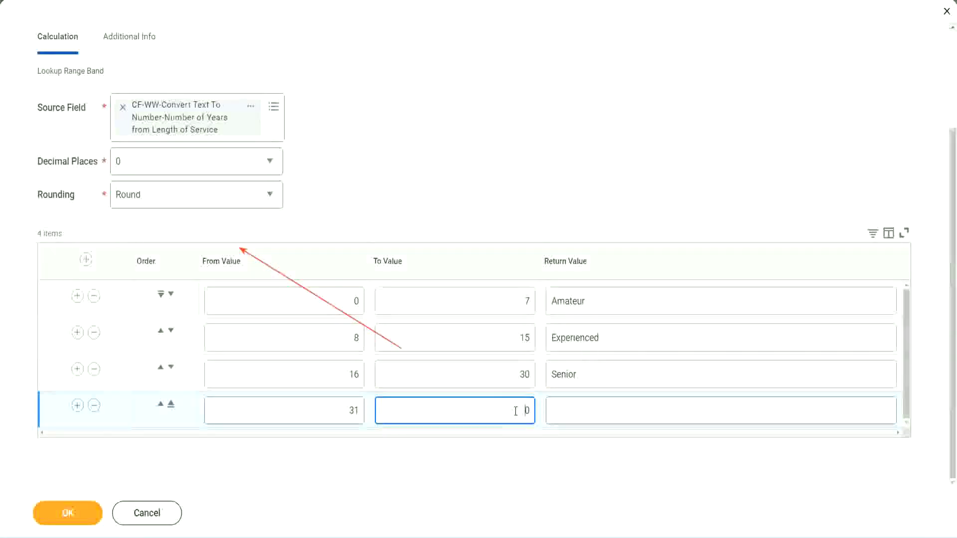
text(1000)
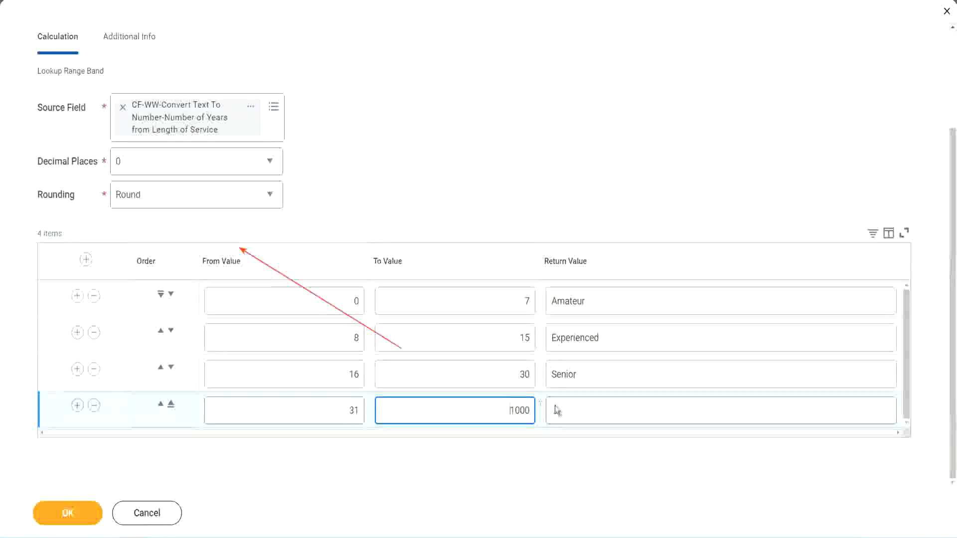
key(ctrl+a)
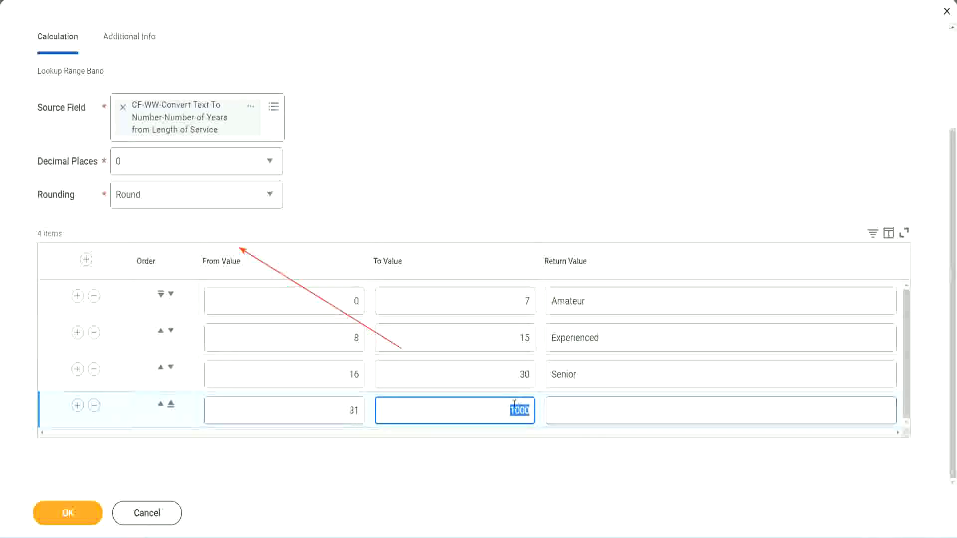
drag(498, 406, 538, 411)
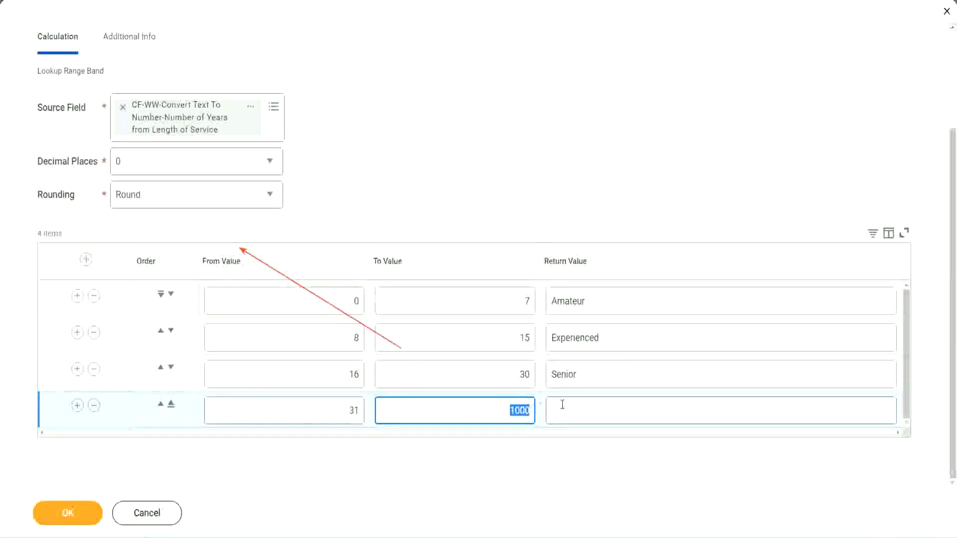
click(595, 409)
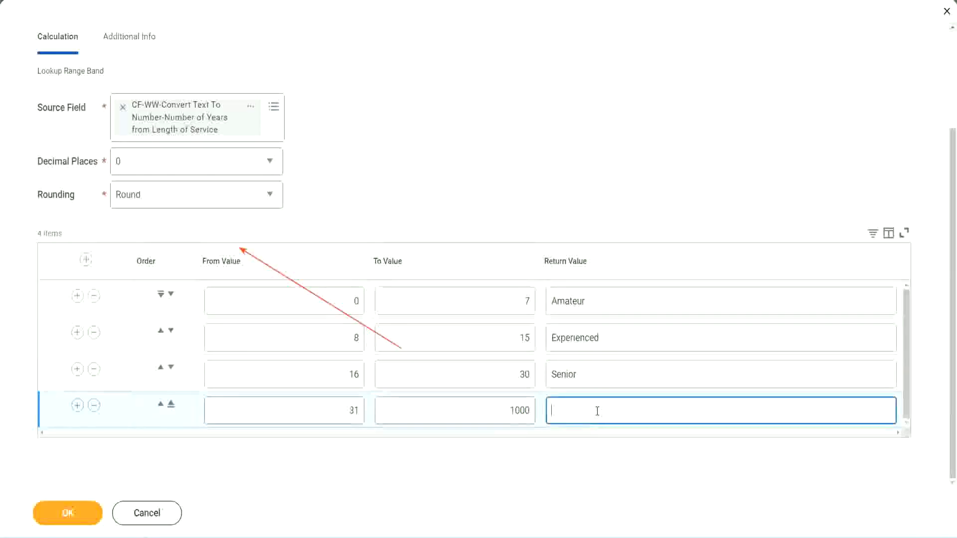
text(Legend)
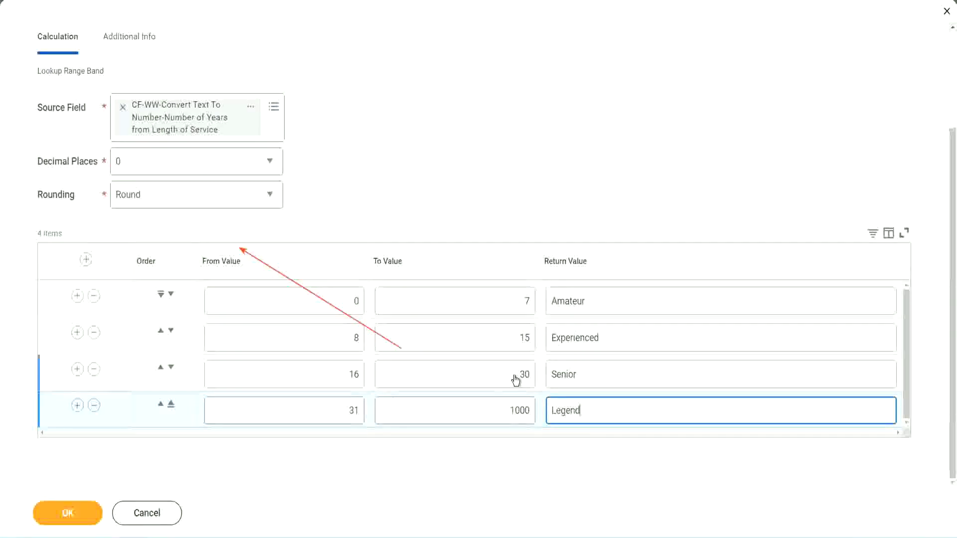
- Finish the Legend band and review the Amateur, Experienced, Senior and Legend rows
click(445, 164)
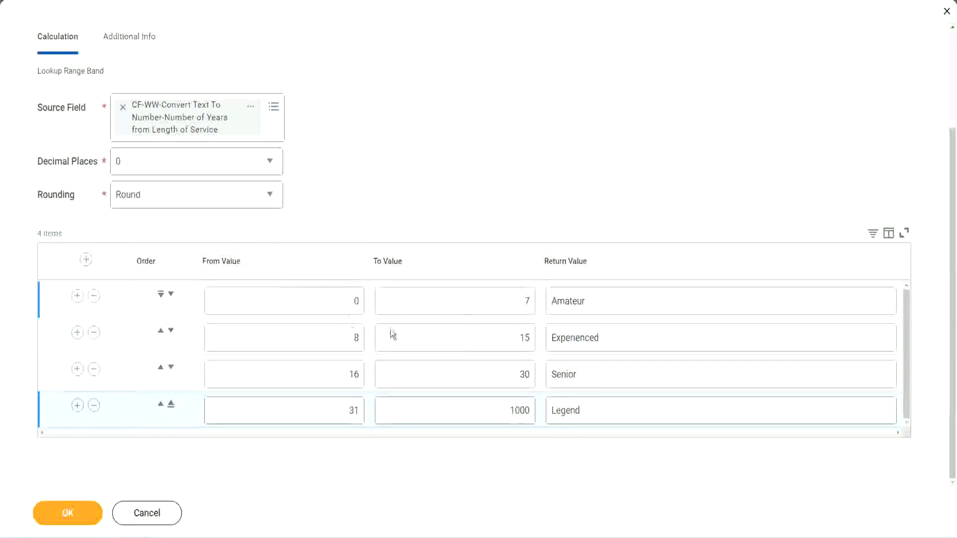
double_click(620, 299)
double_click(621, 337)
double_click(603, 410)
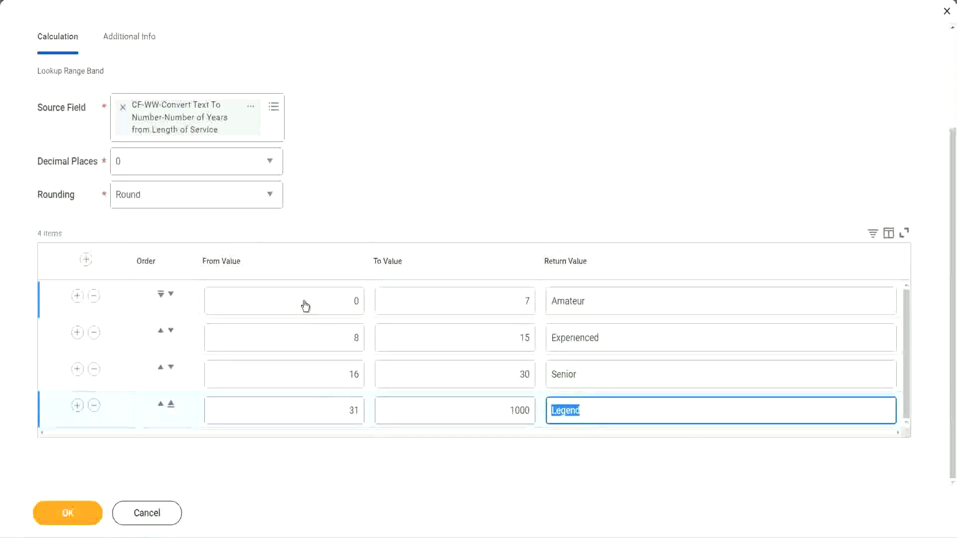
click(305, 303)
click(447, 299)
click(571, 303)
double_click(621, 337)
double_click(608, 374)
double_click(600, 408)
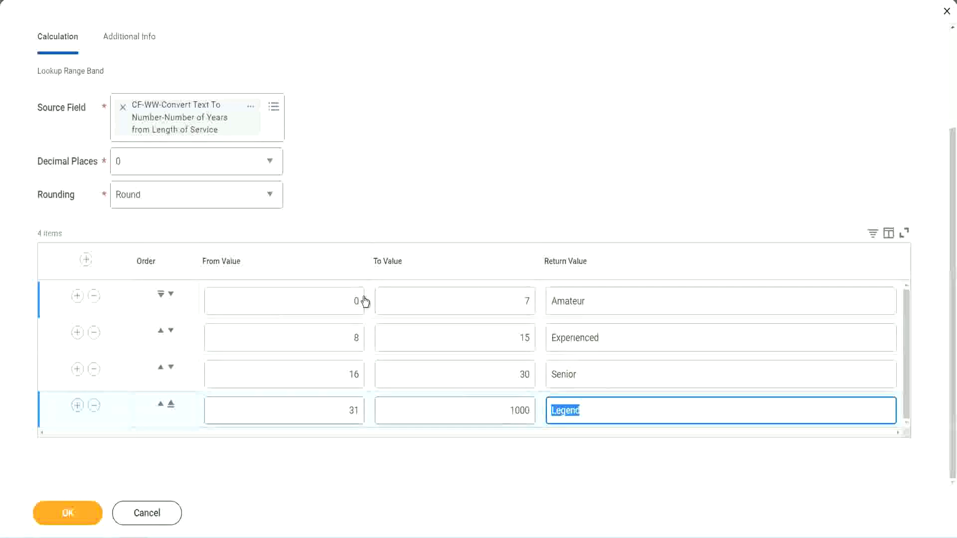
click(444, 210)
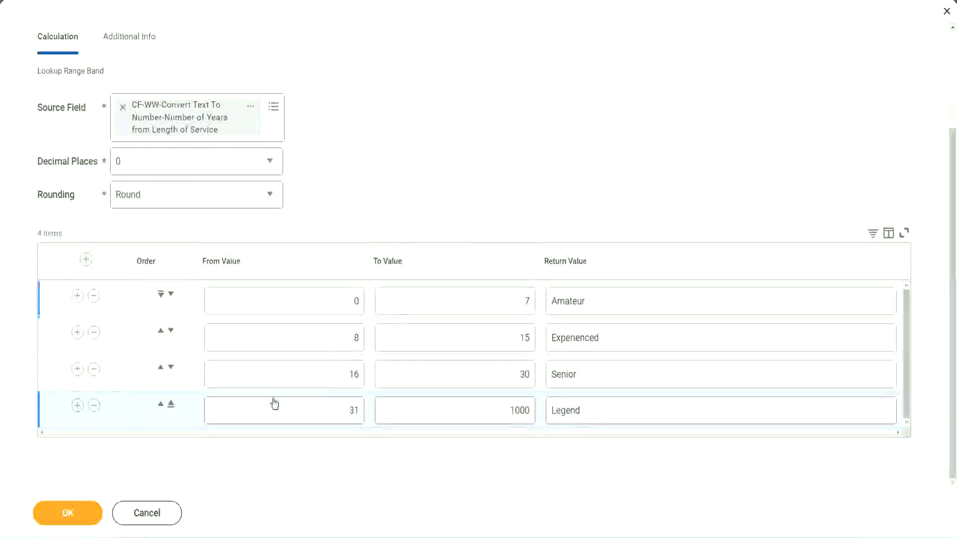
- Save the calculated field and copy its name, CF-WW-LRB-Identify Experience Bands from years of Service
click(67, 511)
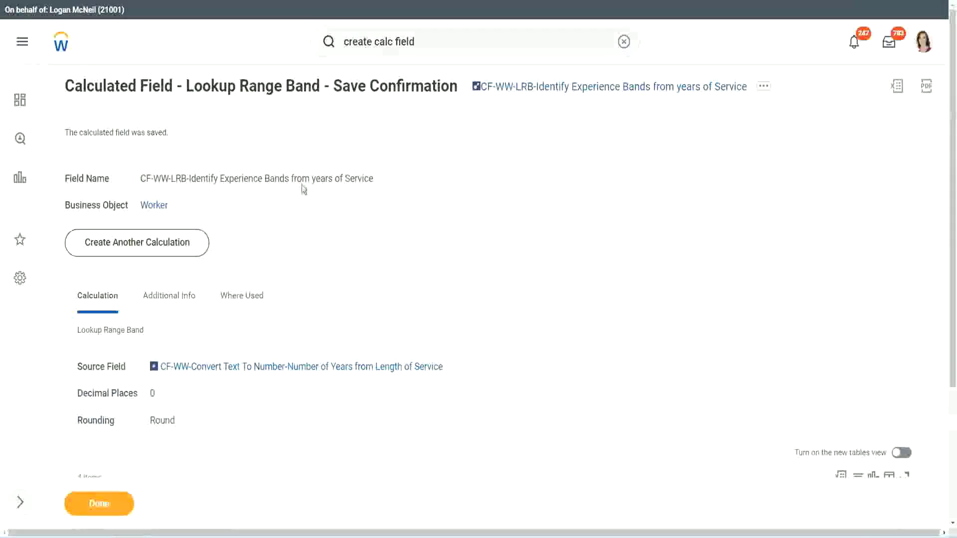
right_click(556, 91)
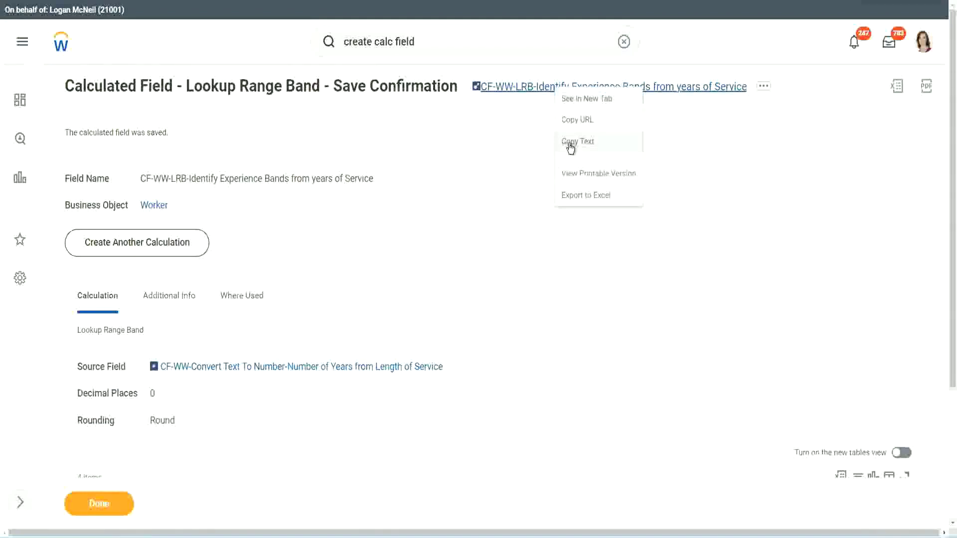
click(565, 146)
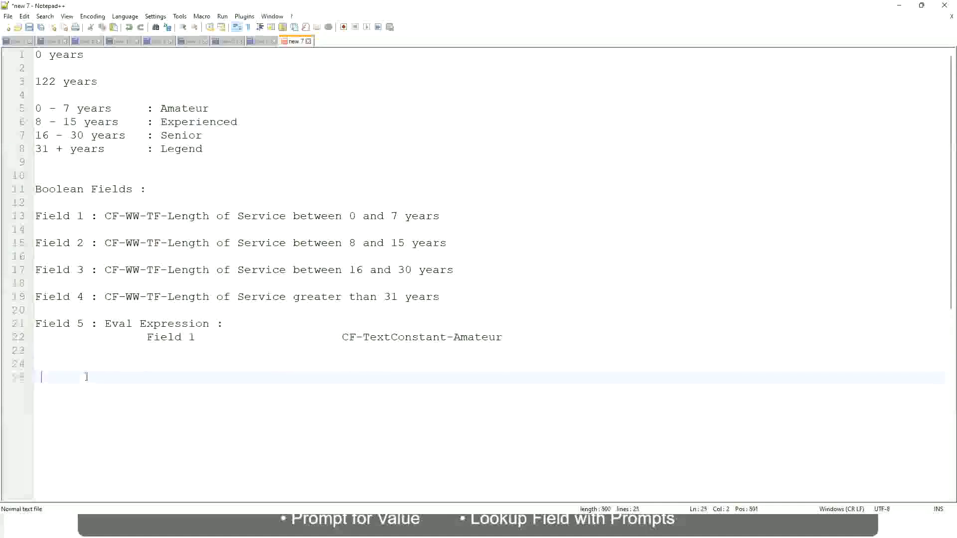
- Add a new line reading '10,000 USD' and '1,000,000 USD', separated by two tabs
key(Return)
text(10,)
text(000 USD)
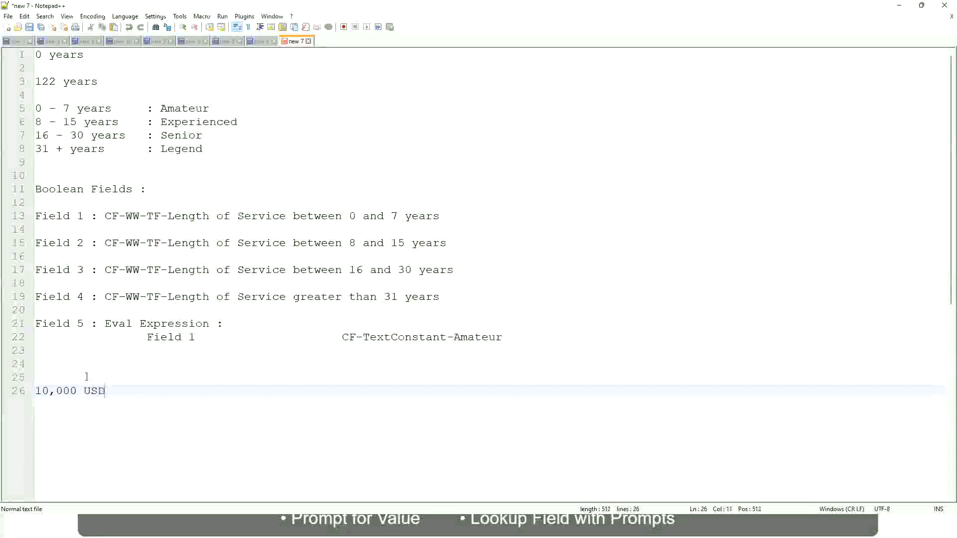
key(Tab)
key(Tab)
key(Tab)
key(Tab)
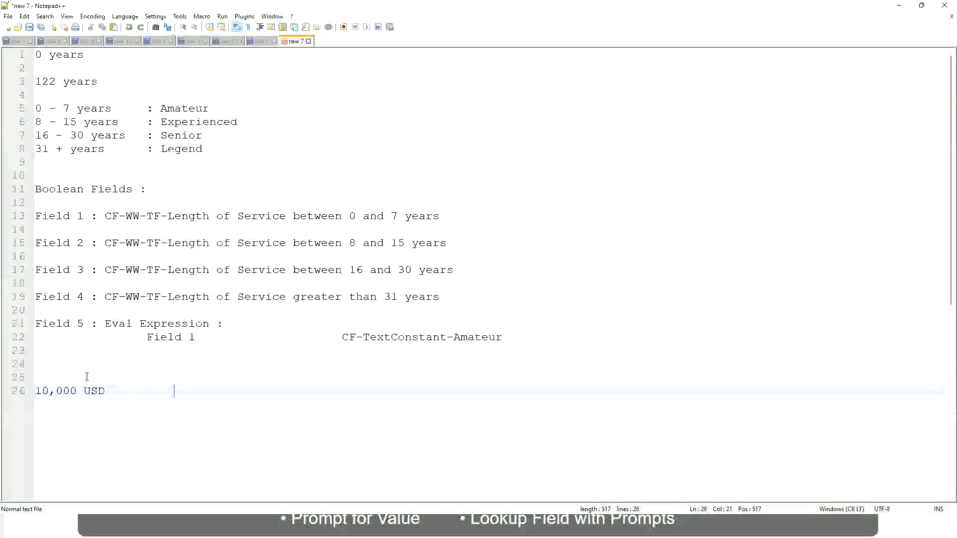
key(Tab)
key(Tab)
text(1,000,000)
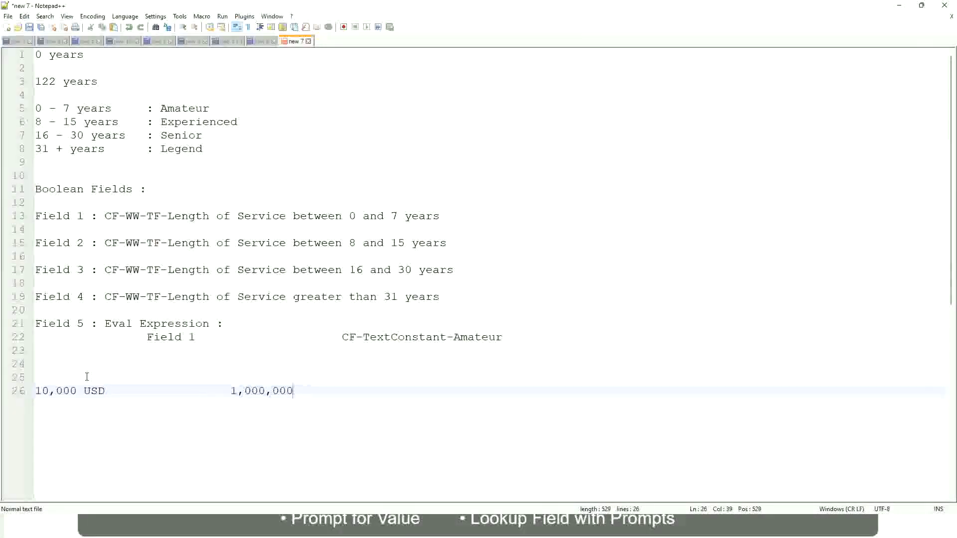
key(Left)
key(Left)
key(Left)
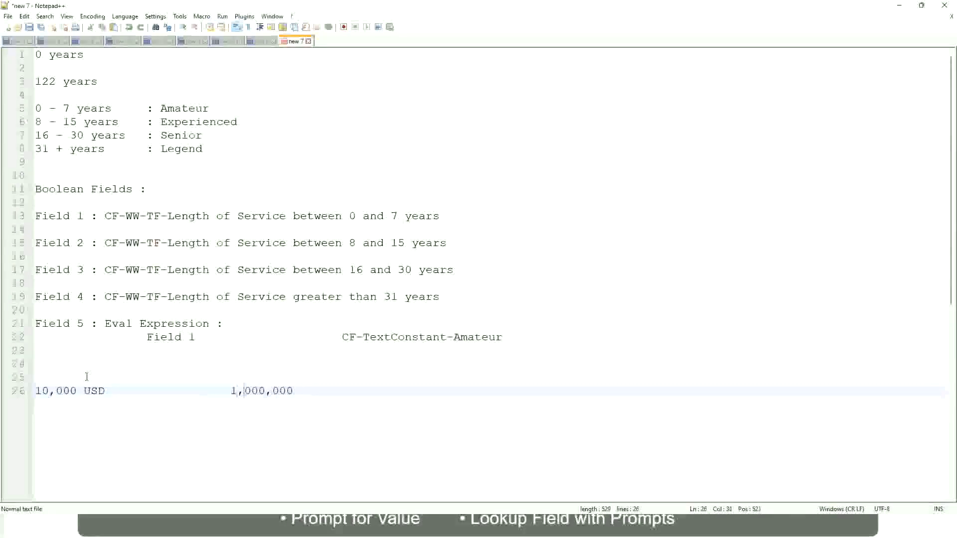
key(Right)
key(Right)
key(Right)
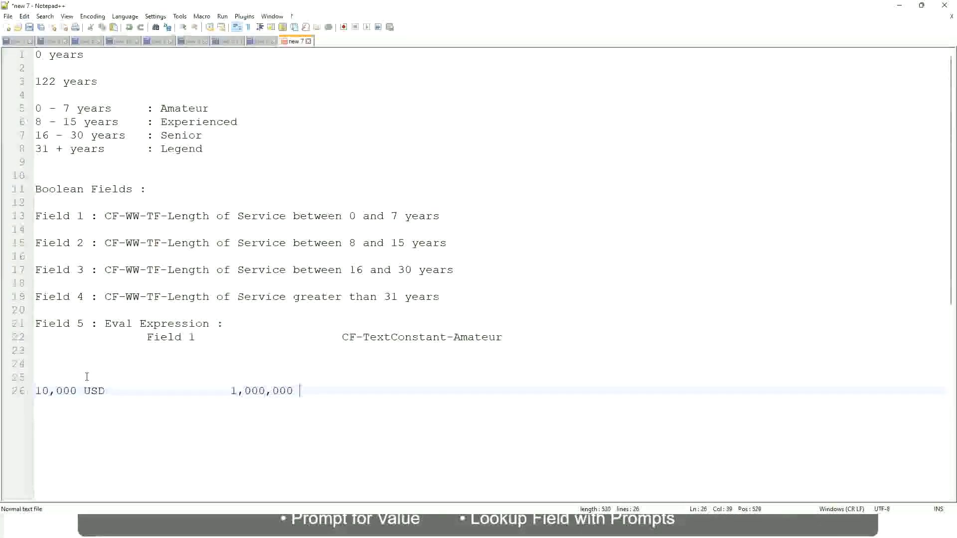
text(USD)
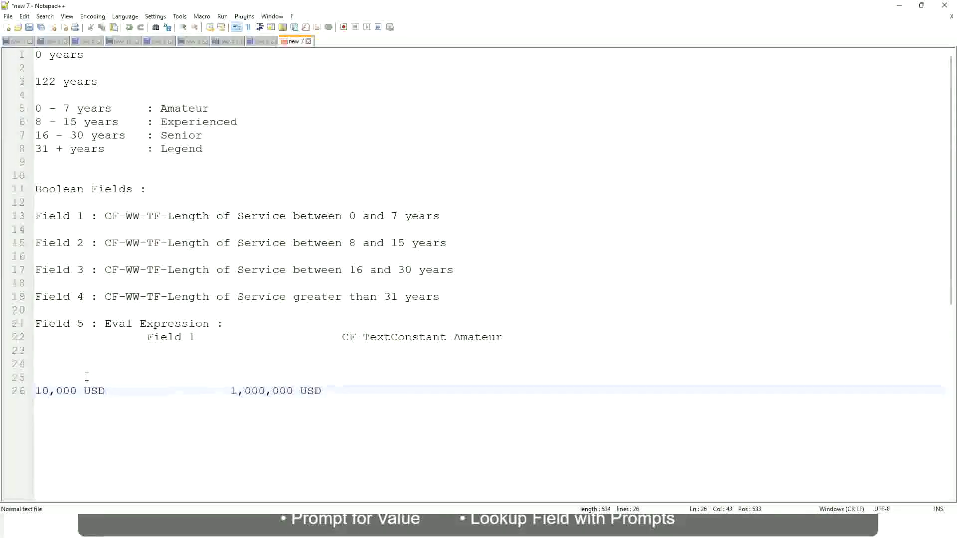
- Type tab-aligned bands '10 - 50,000: Low', '50,001 - 150,000: Medium' and '> 150,000: High'
key(Return)
key(Return)
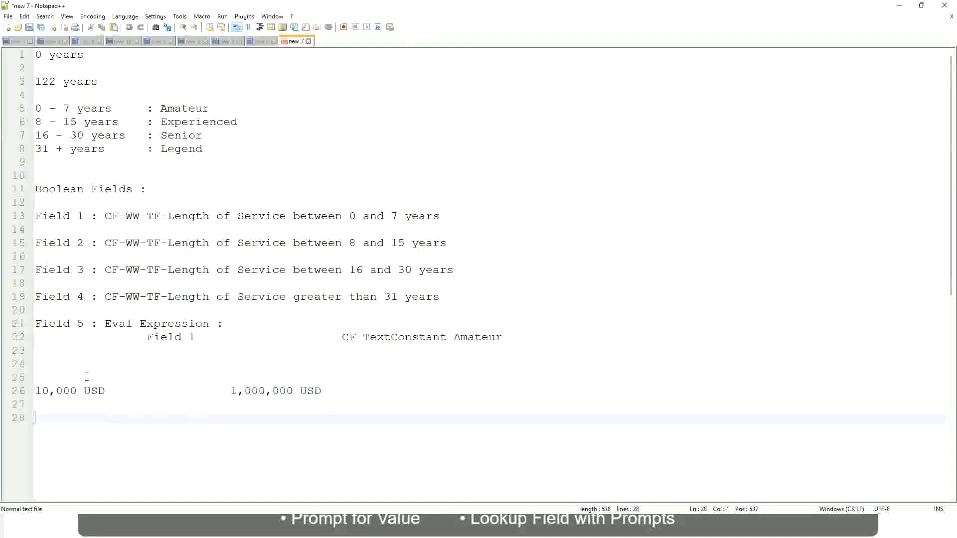
text(10)
text( - 50)
text(,000)
key(Tab)
key(Tab)
key(Tab)
key(Tab)
text(: Low)
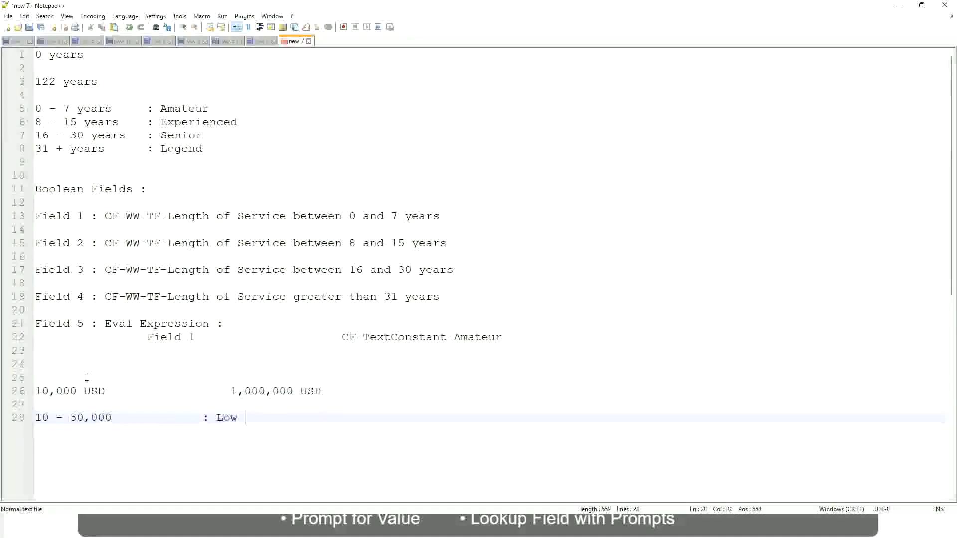
key(Return)
key(Return)
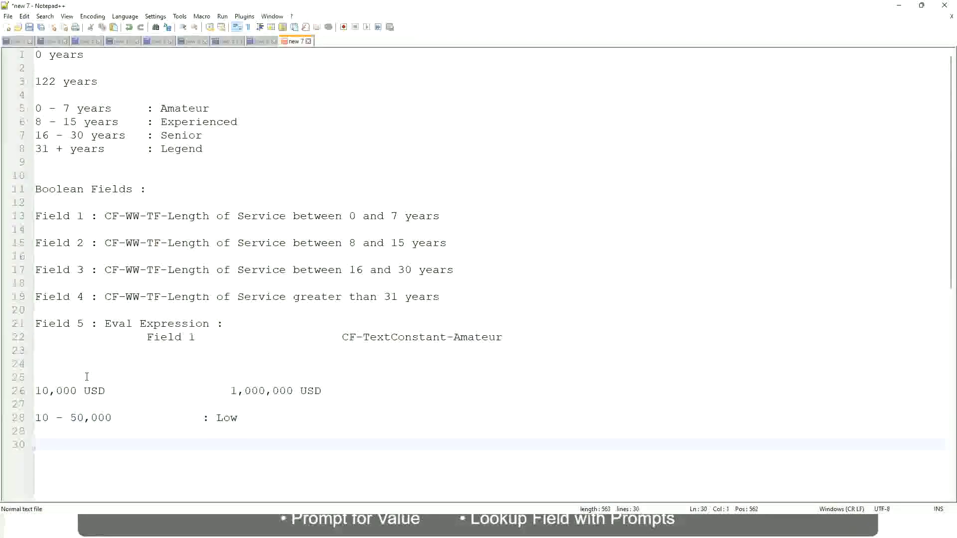
key(Up)
text(50,001 )
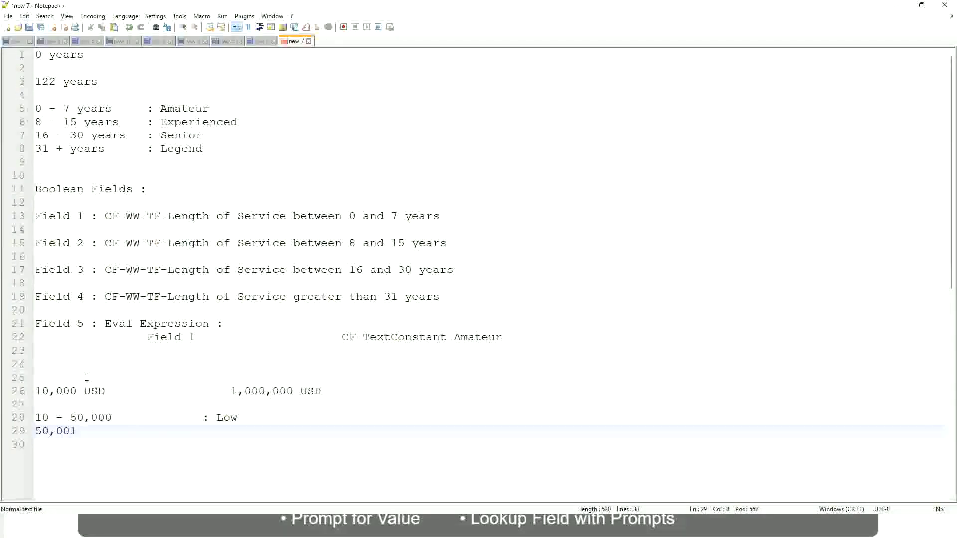
text(- 150,000)
key(Tab)
key(Tab)
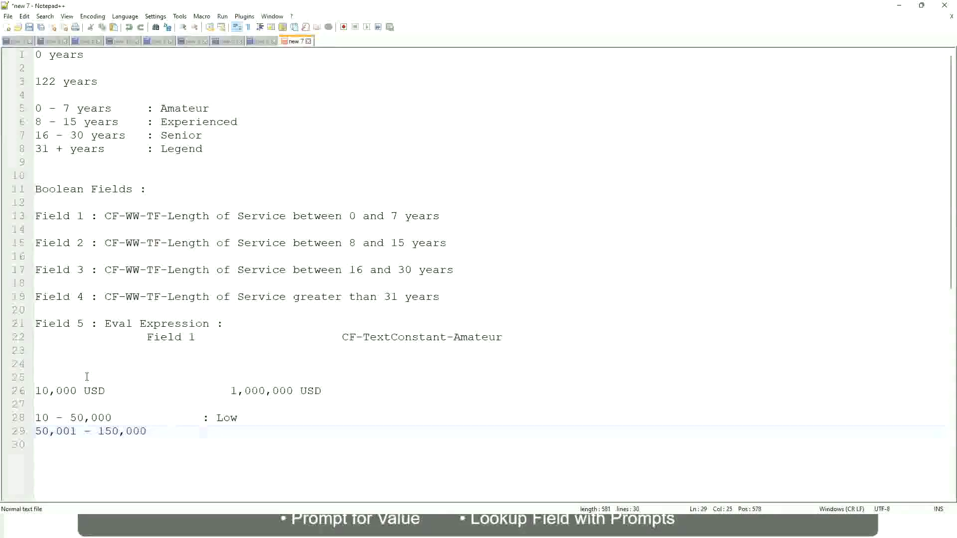
text(: Medium)
key(Return)
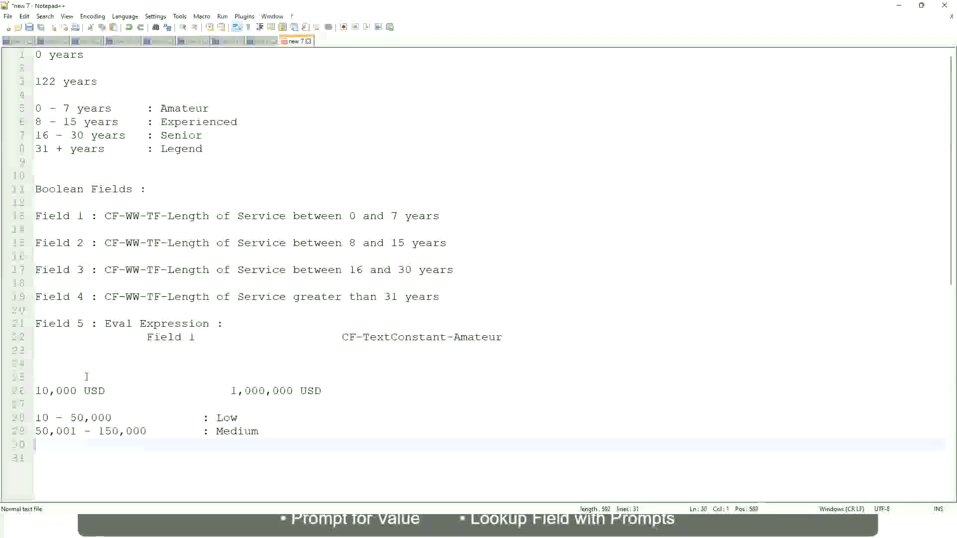
text(> 1)
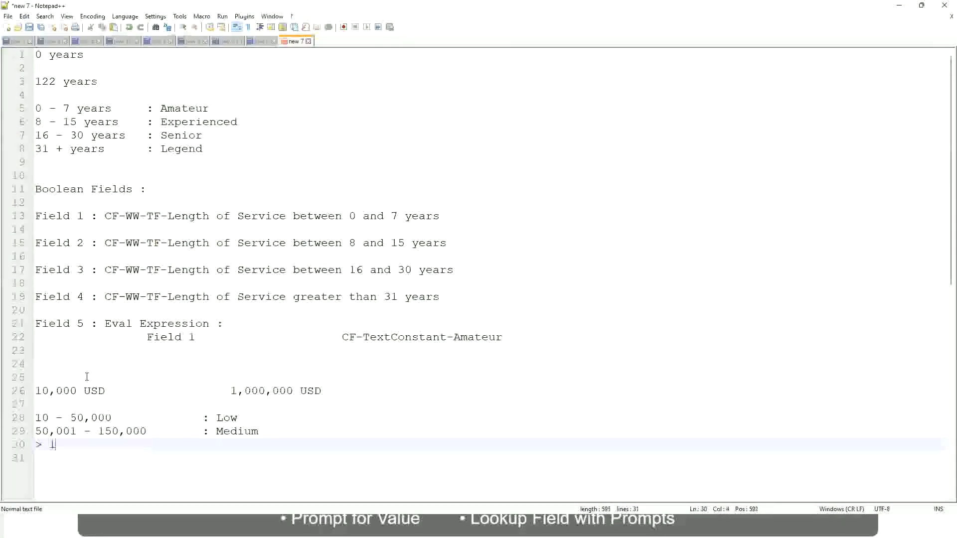
text(50,000)
key(Tab)
key(Tab)
key(Tab)
key(Tab)
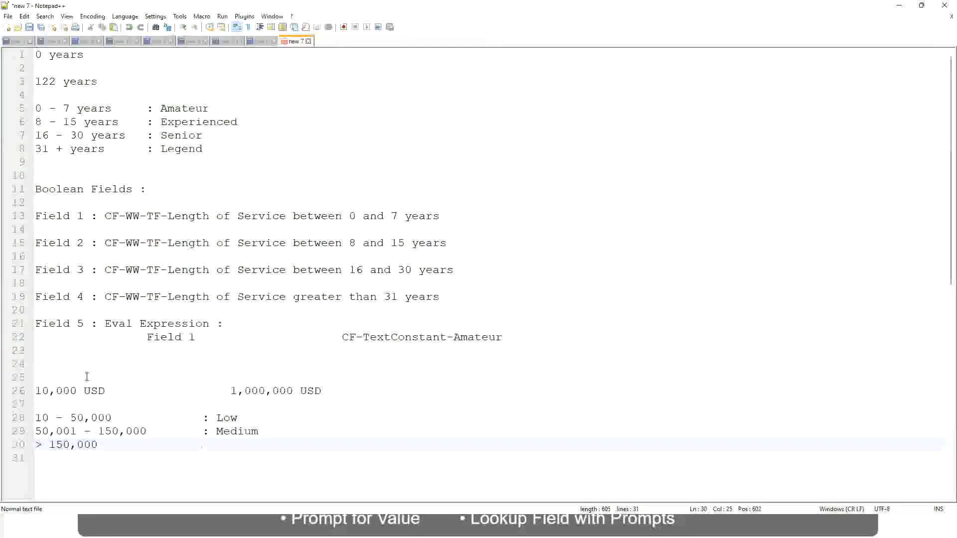
text(: High)
- Bookmark line 26, the 10,000 USD to 1,000,000 USD salary span
click(30, 391)
click(41, 391)
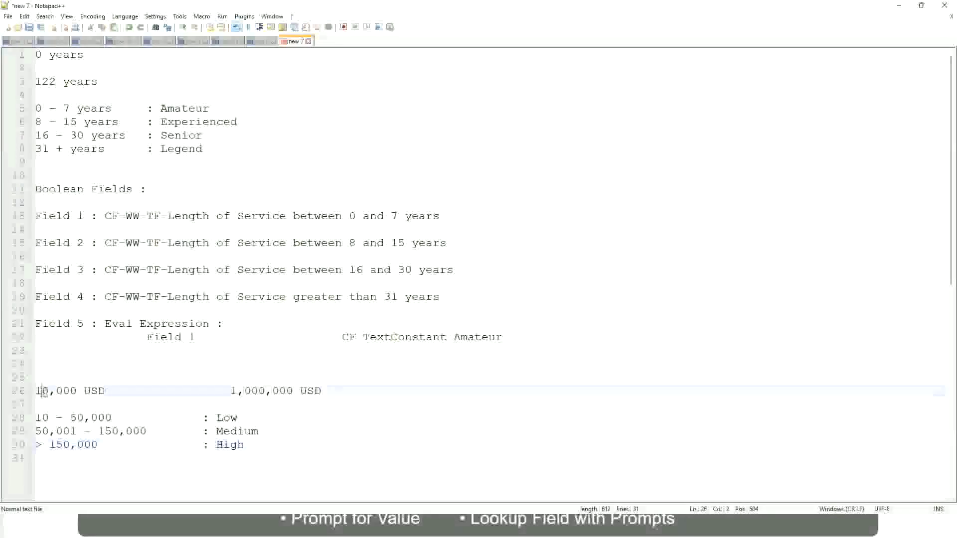
double_click(285, 391)
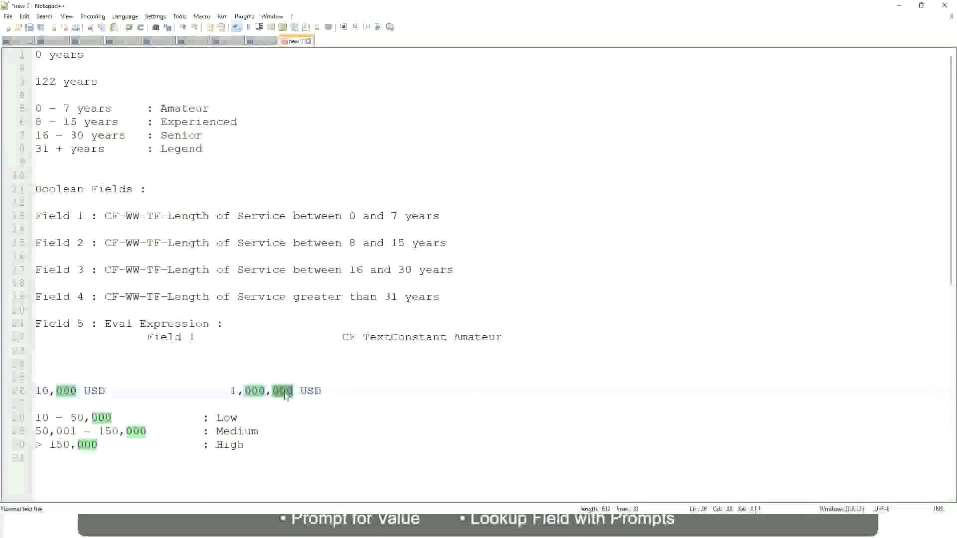
click(174, 431)
click(30, 391)
- Review the Low and High band lines, ending on the empty last line
click(295, 394)
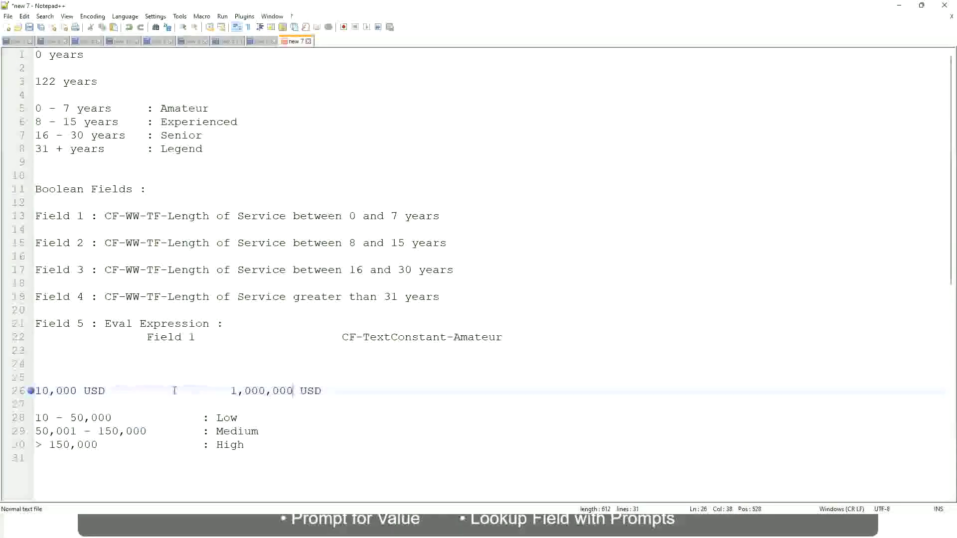
click(228, 418)
click(230, 445)
click(235, 457)
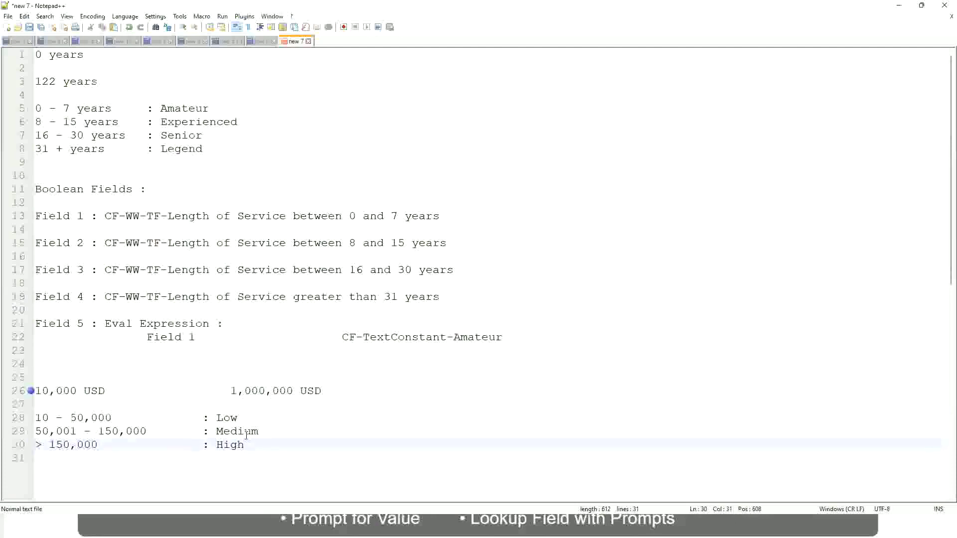